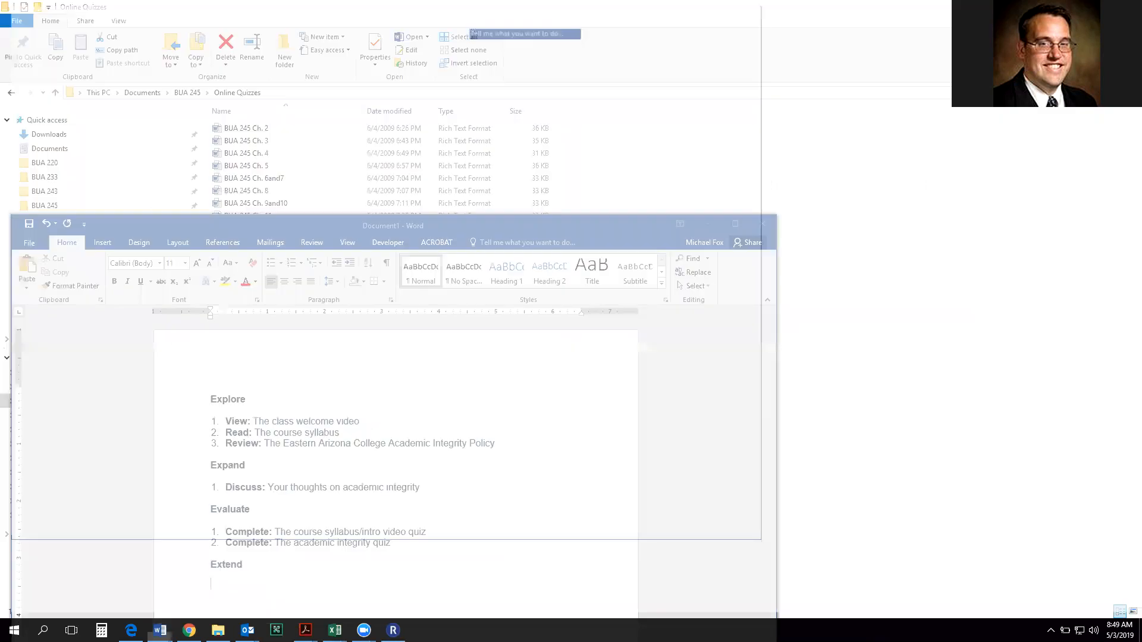
- Switch to Respondus, maximize its window and open question import
left_click(393, 630)
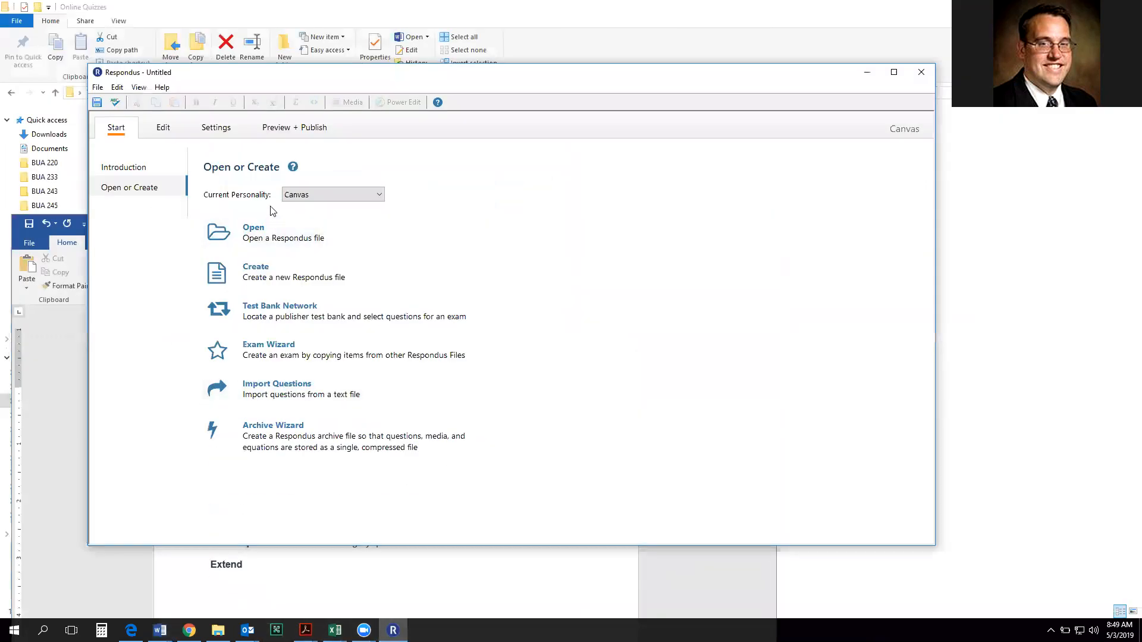
left_click(894, 72)
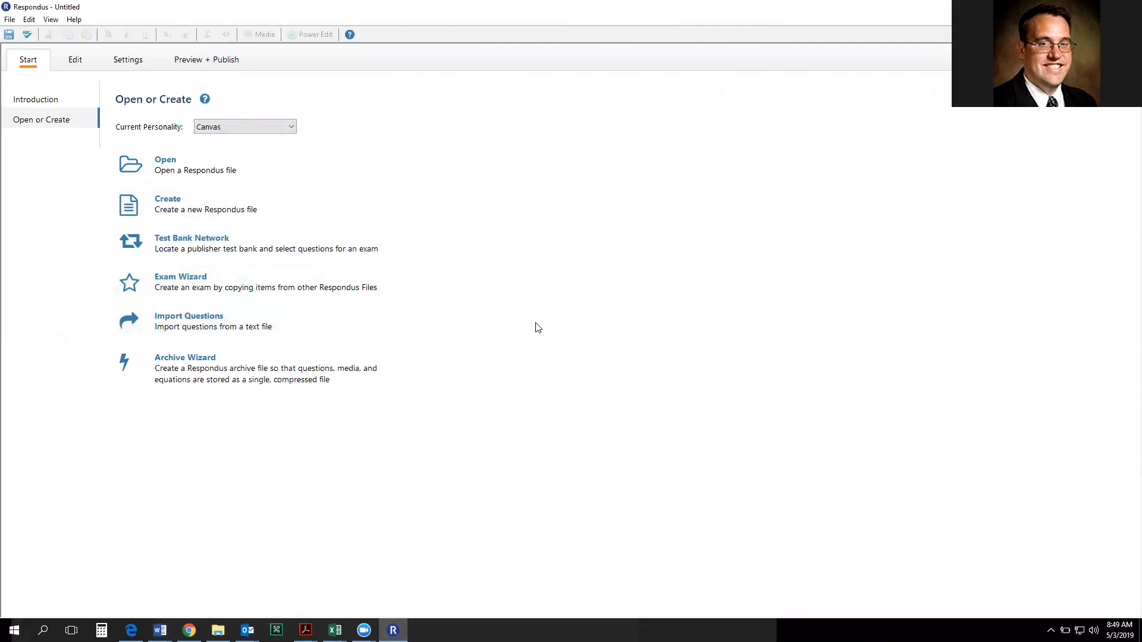
left_click(178, 320)
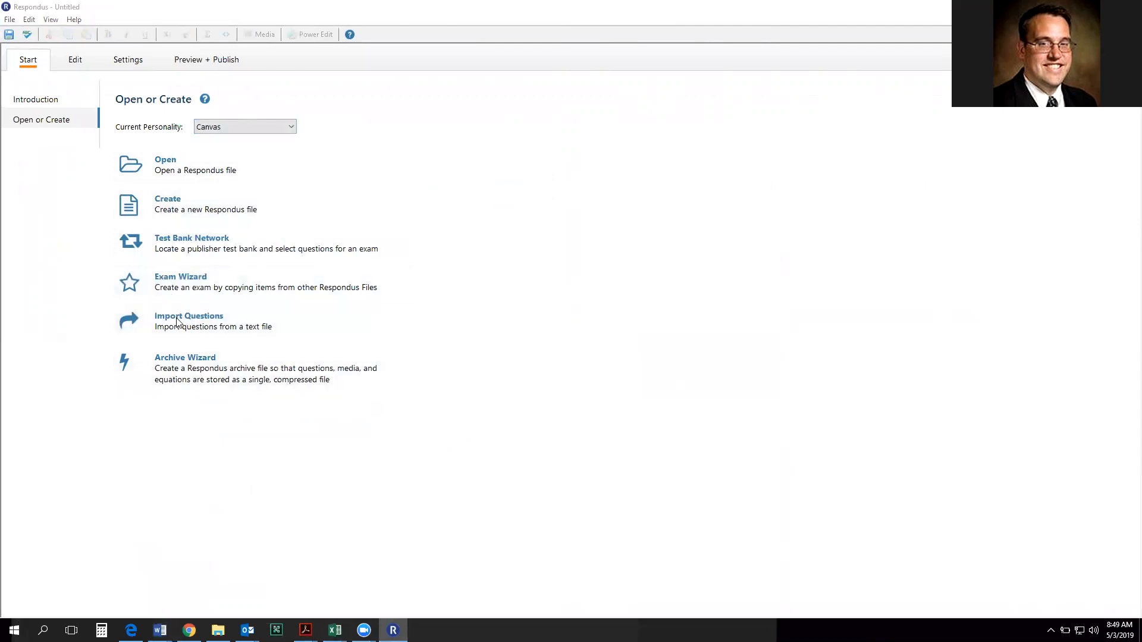
- Read the help on the standard format for importing multiple choice questions, then close the help and the import dialog
left_click(696, 168)
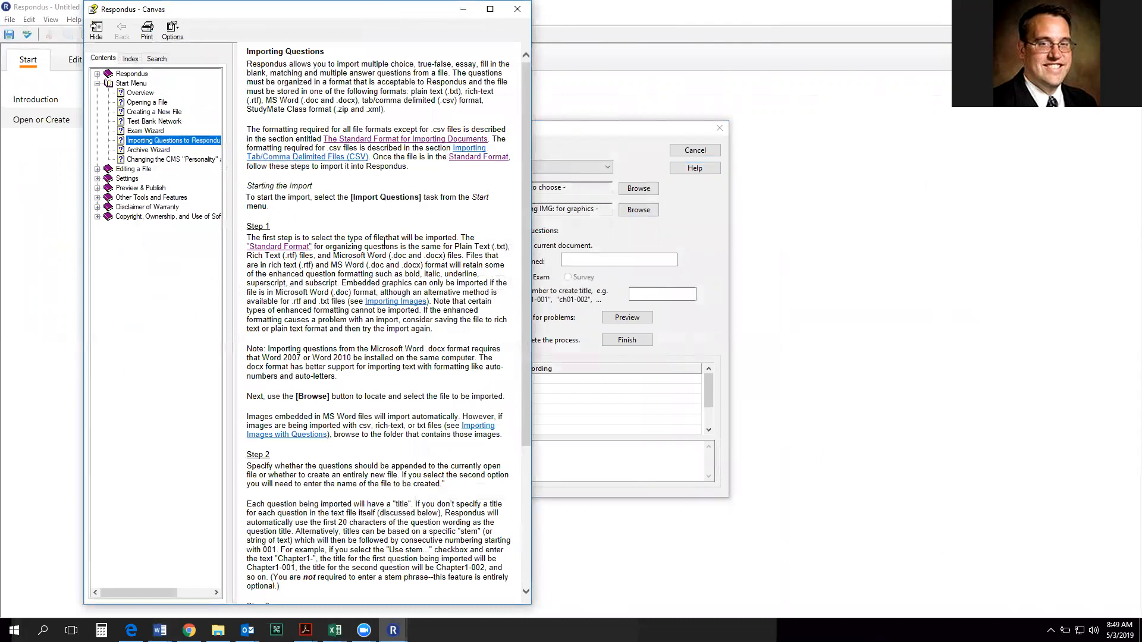
left_click(275, 246)
scroll(319, 262, "down", 10)
scroll(317, 262, "down", 20)
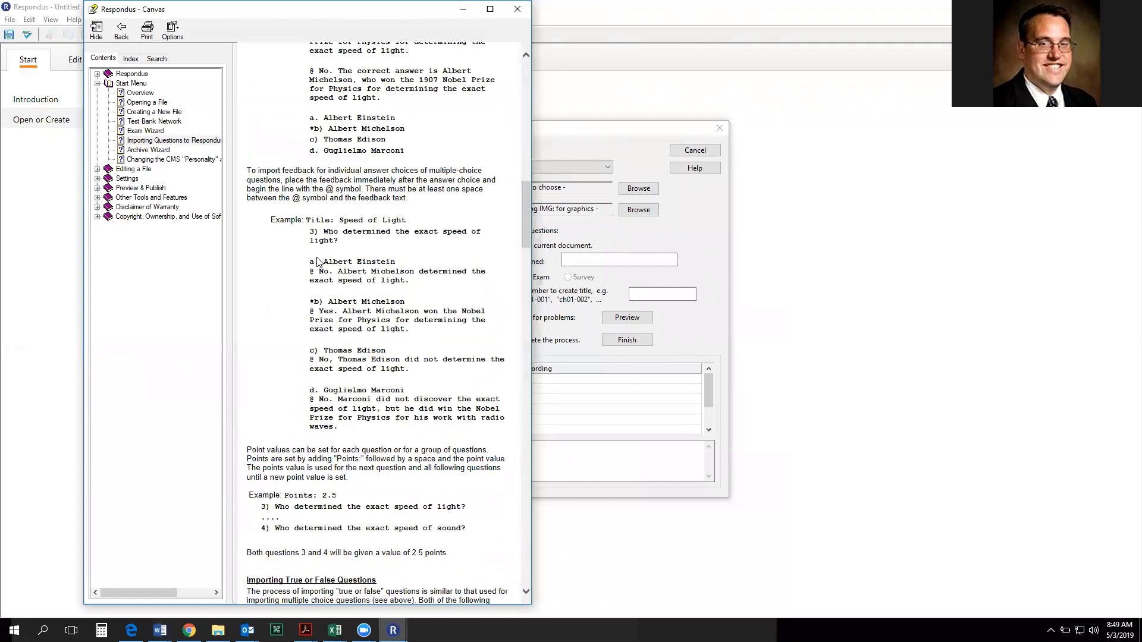
scroll(317, 259, "up", 8)
scroll(317, 258, "up", 12)
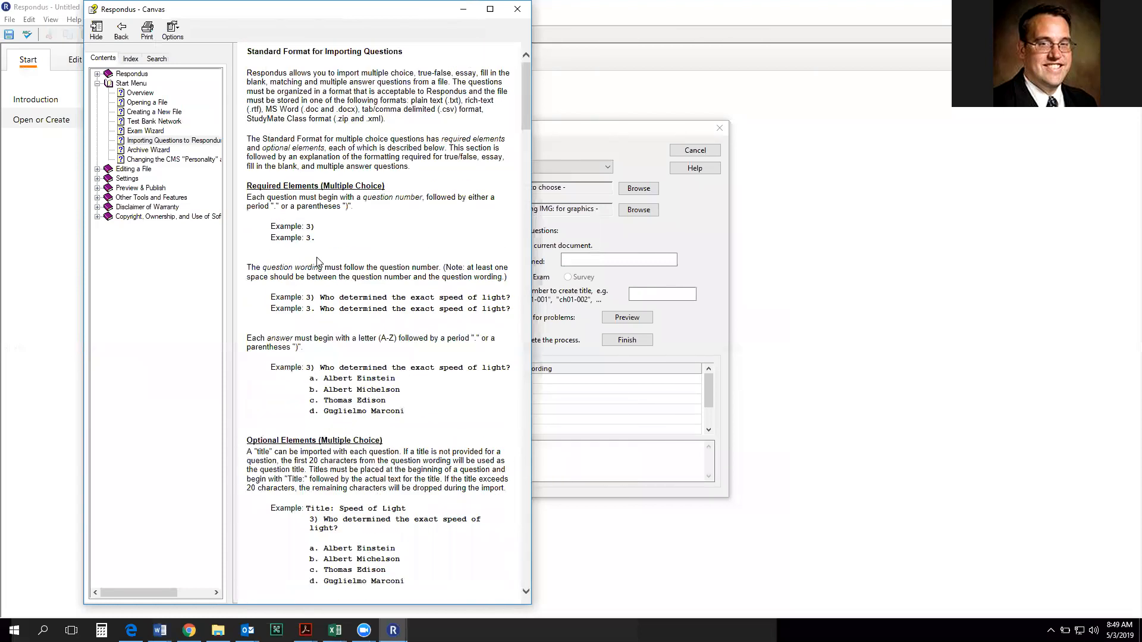
left_click(517, 9)
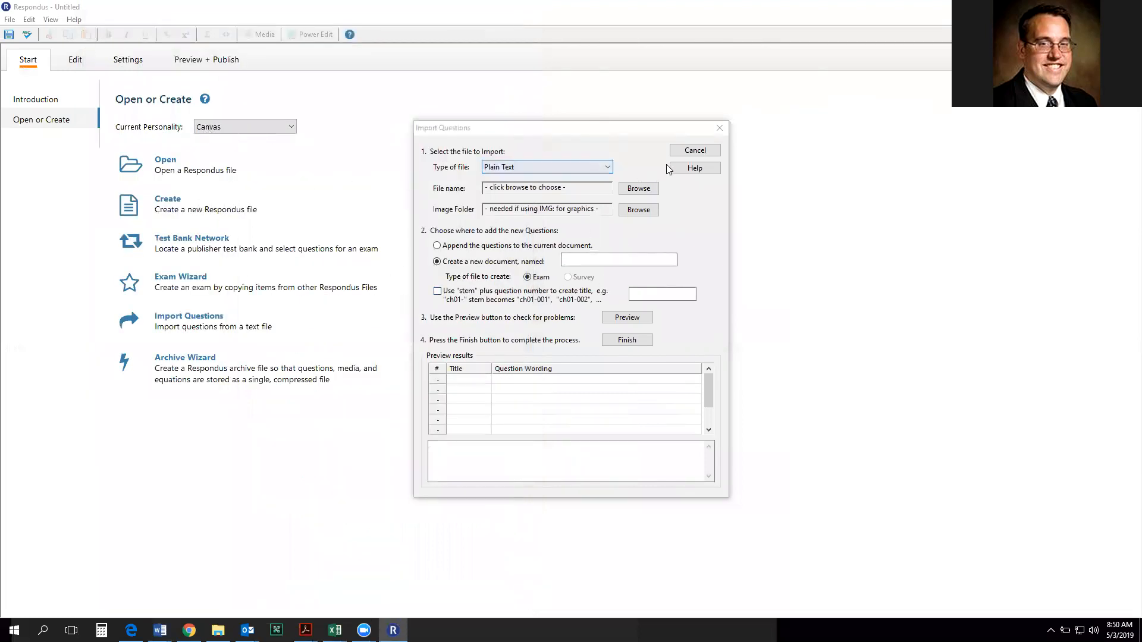
left_click(694, 150)
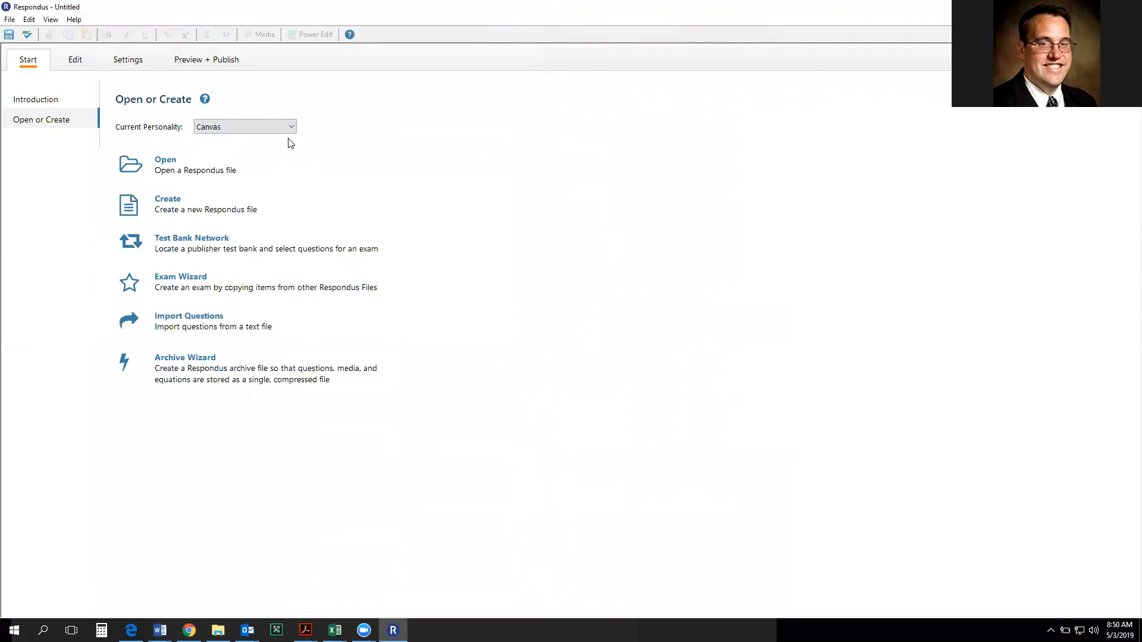
- Start a question import with Microsoft Word 2007 (DOCX) as the file type and Chapter 9 Quiz as the source file
left_click(200, 326)
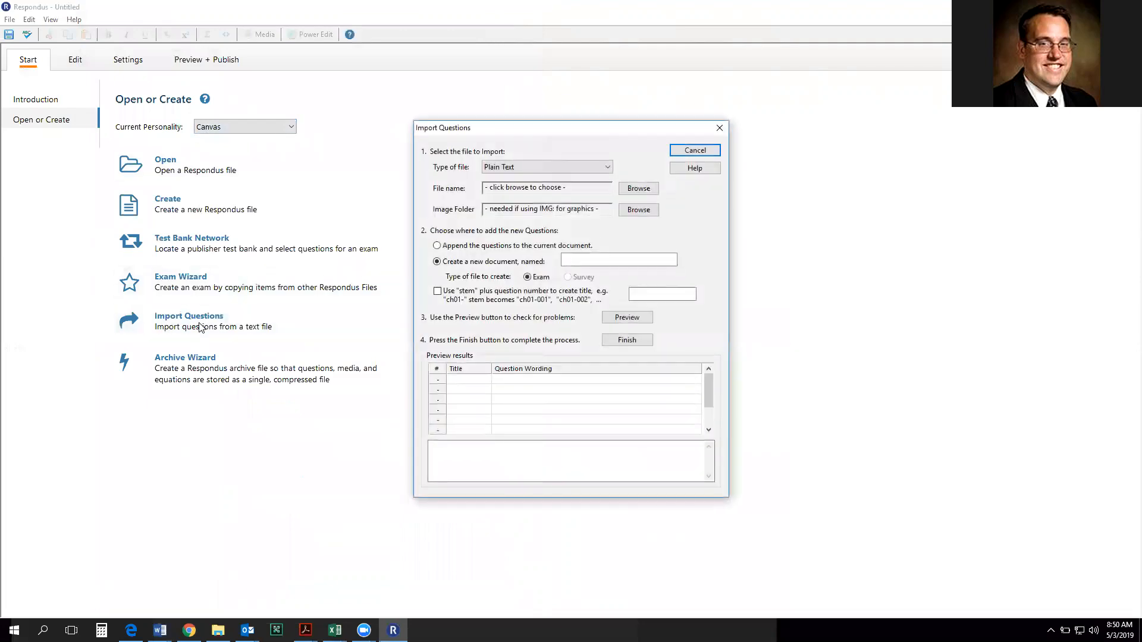
left_click(592, 170)
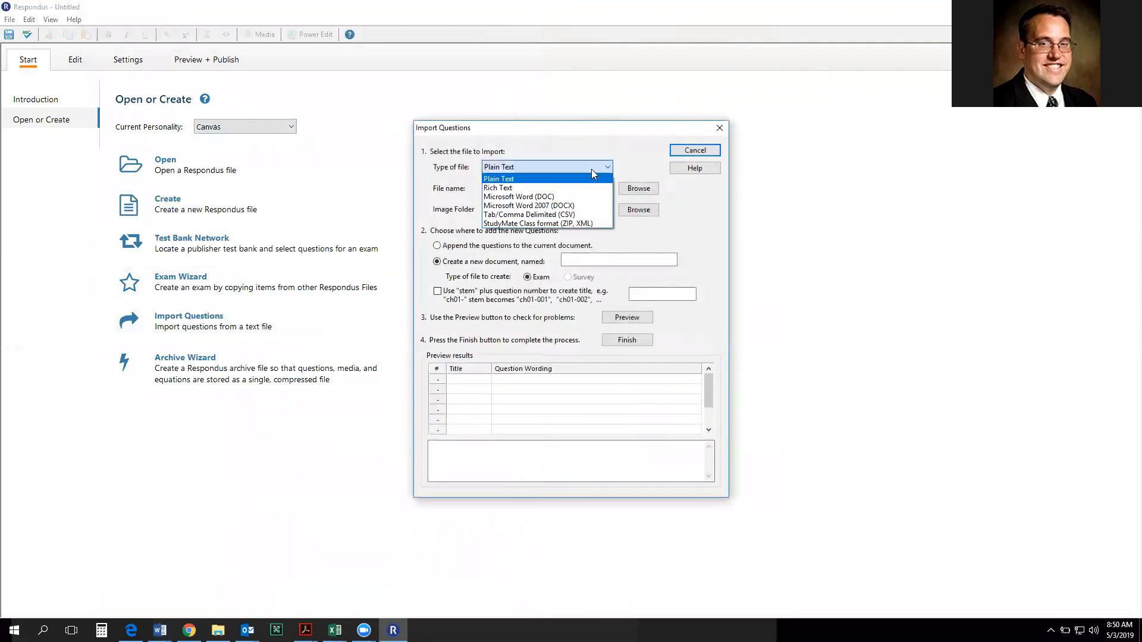
left_click(543, 207)
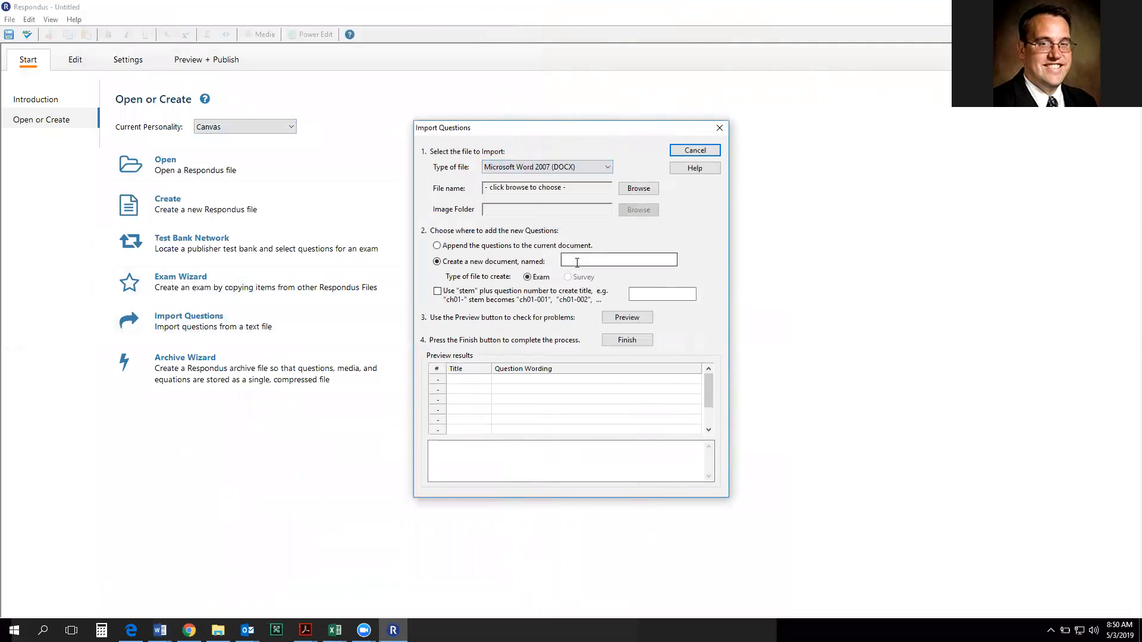
left_click(638, 188)
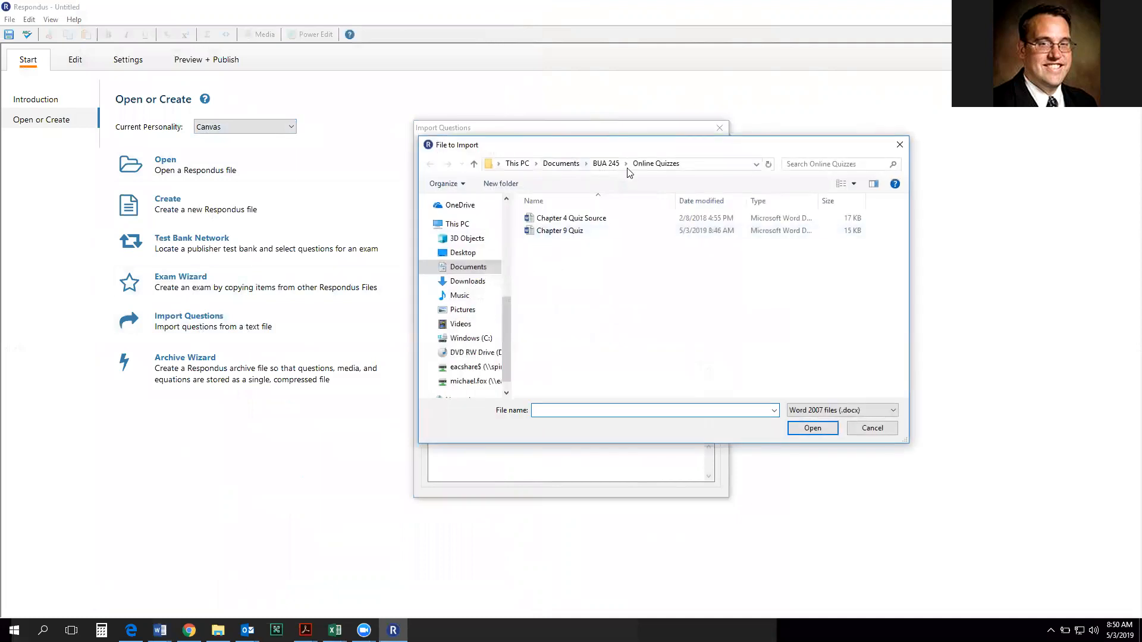
left_click(564, 233)
double_click(564, 234)
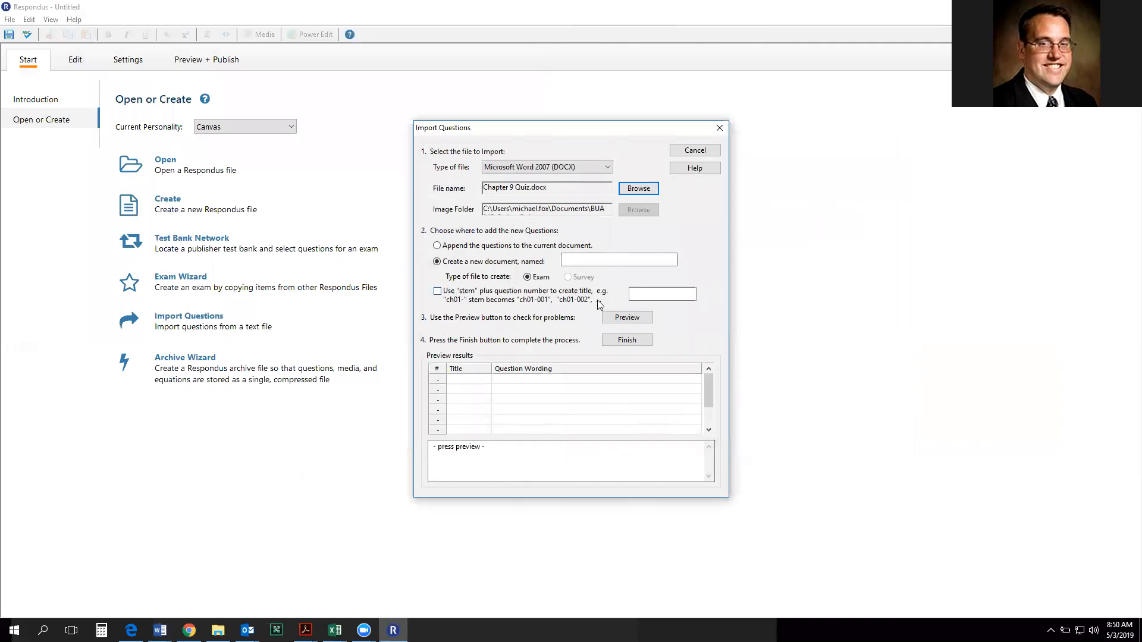
- Name the new exam document "BUA 245 Ch9 Quiz", preview the questions for problems and finish the import
left_click(598, 260)
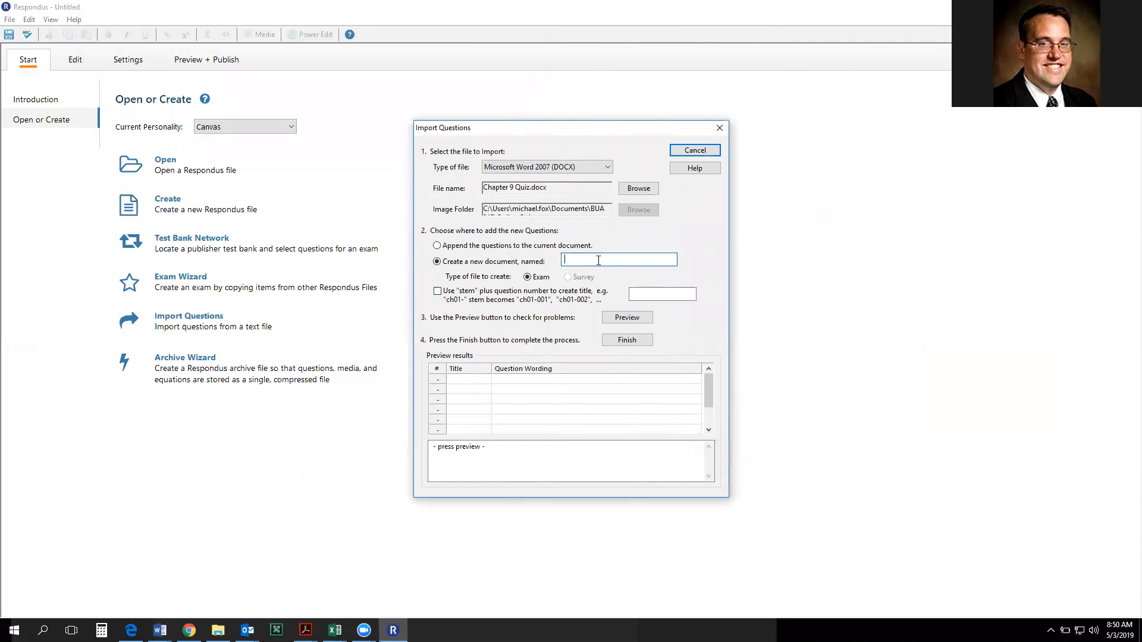
type("BUA 245 Ch9 Quiz")
left_click(622, 319)
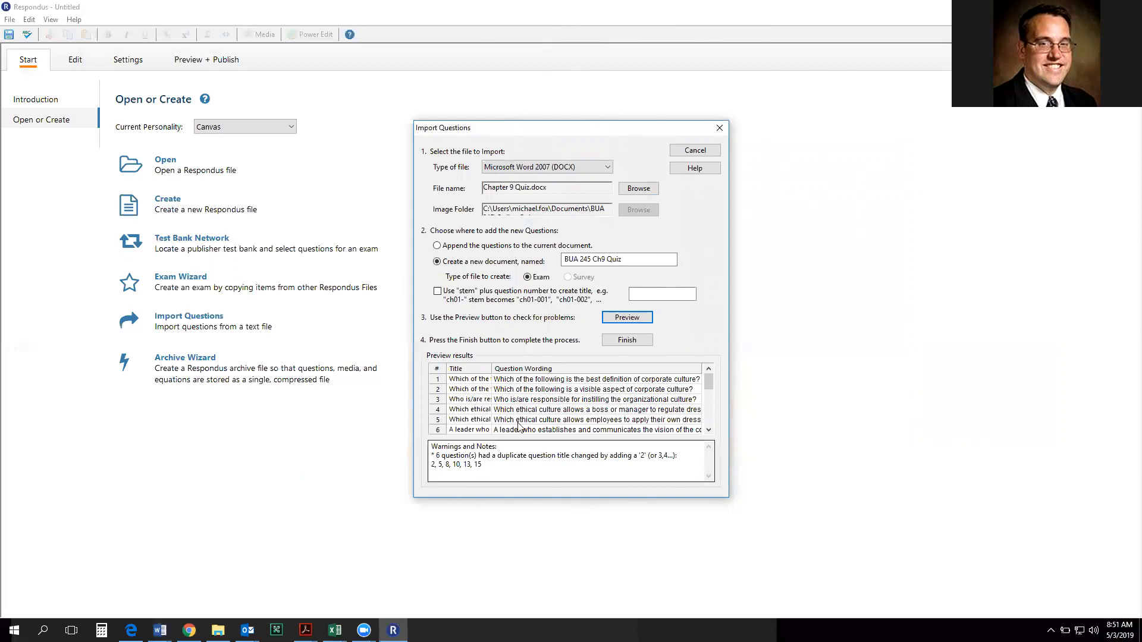
left_click(616, 343)
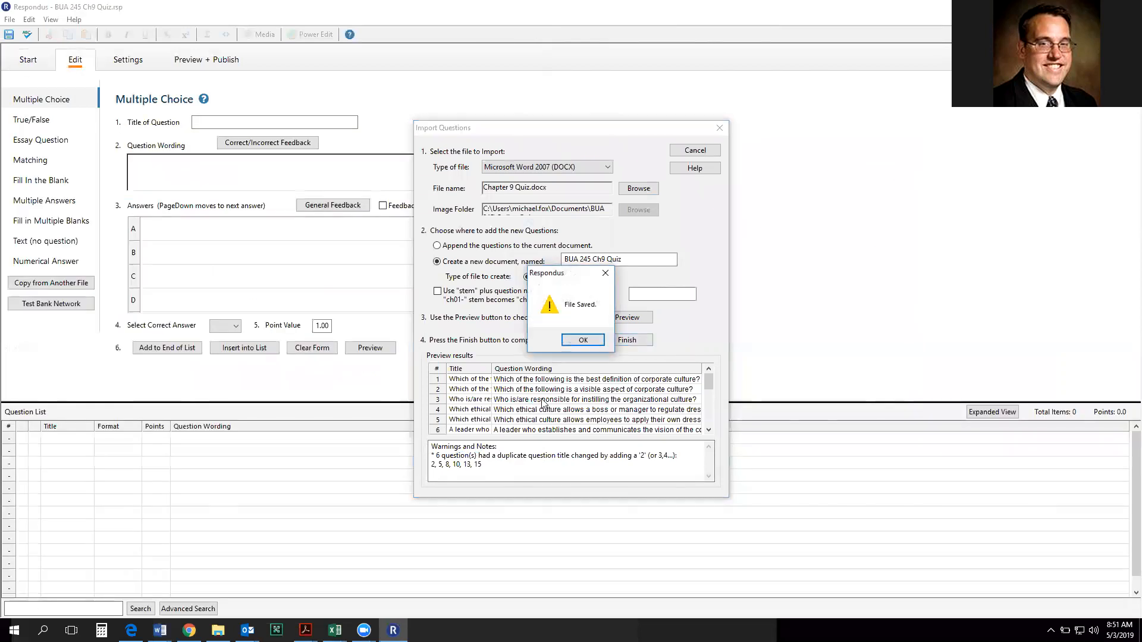
left_click(580, 340)
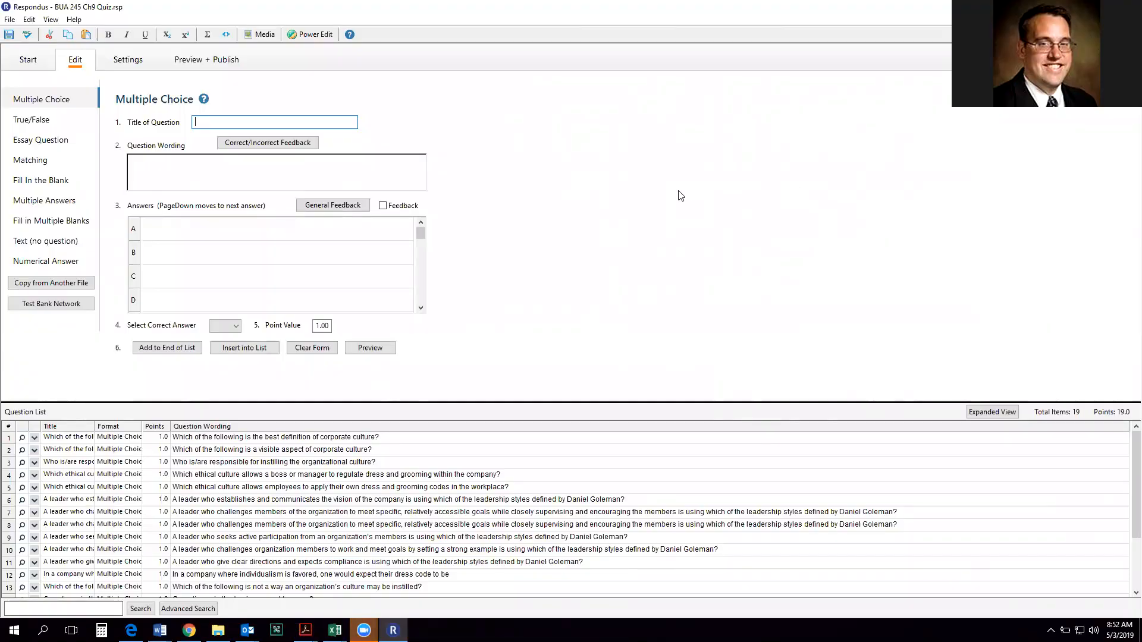
- Preview the imported quiz file, checking the questions and their answer feedback one by one up to question 12
left_click(192, 61)
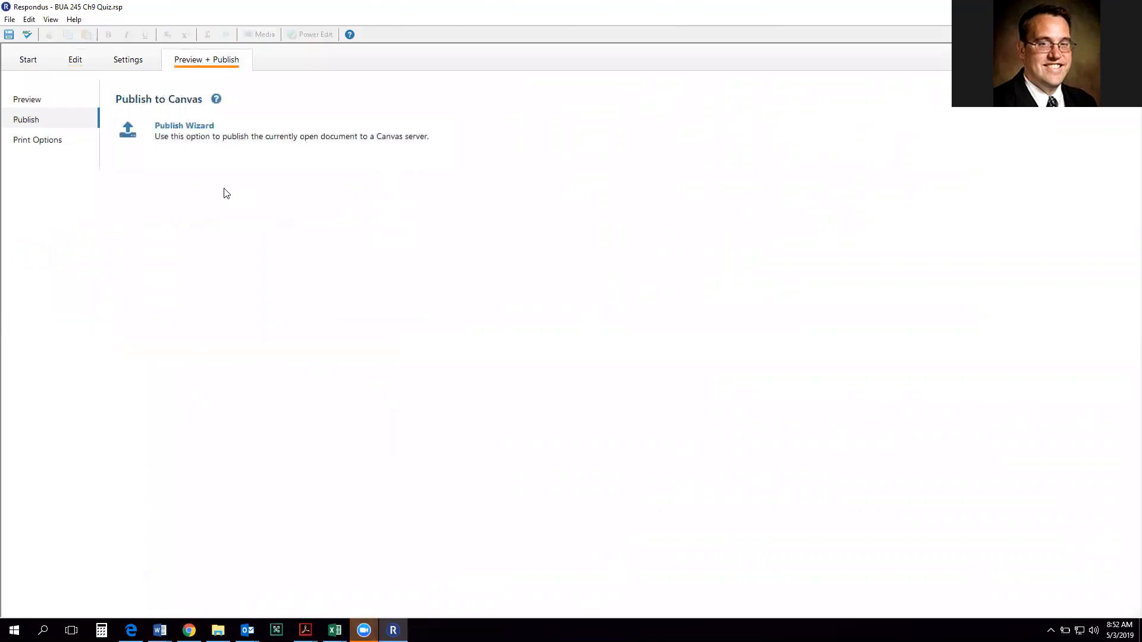
left_click(58, 100)
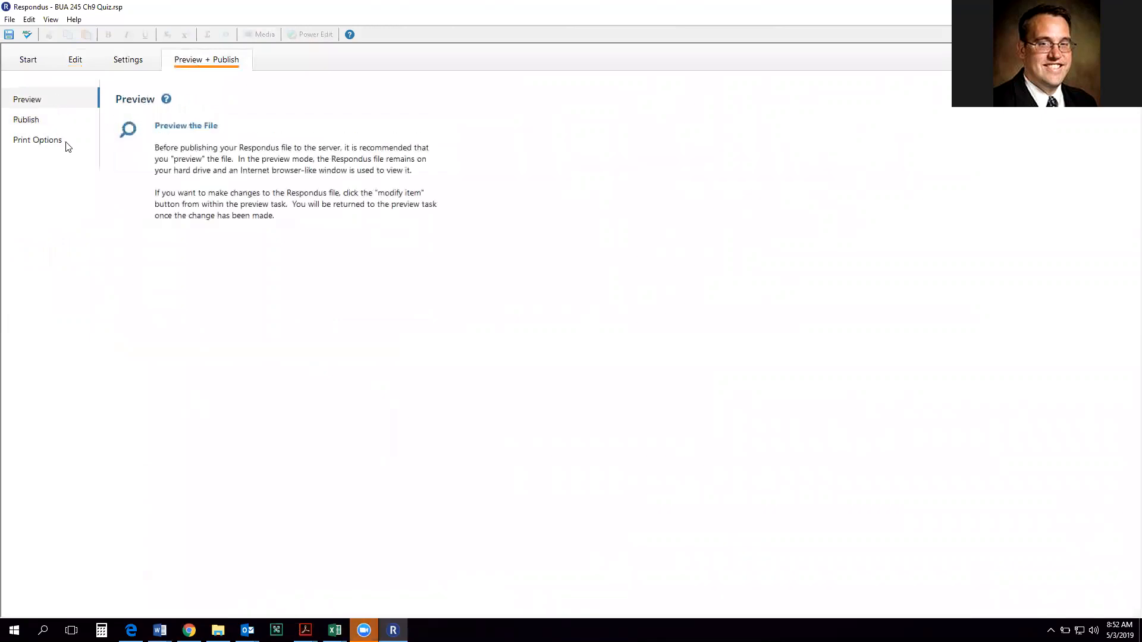
left_click(215, 172)
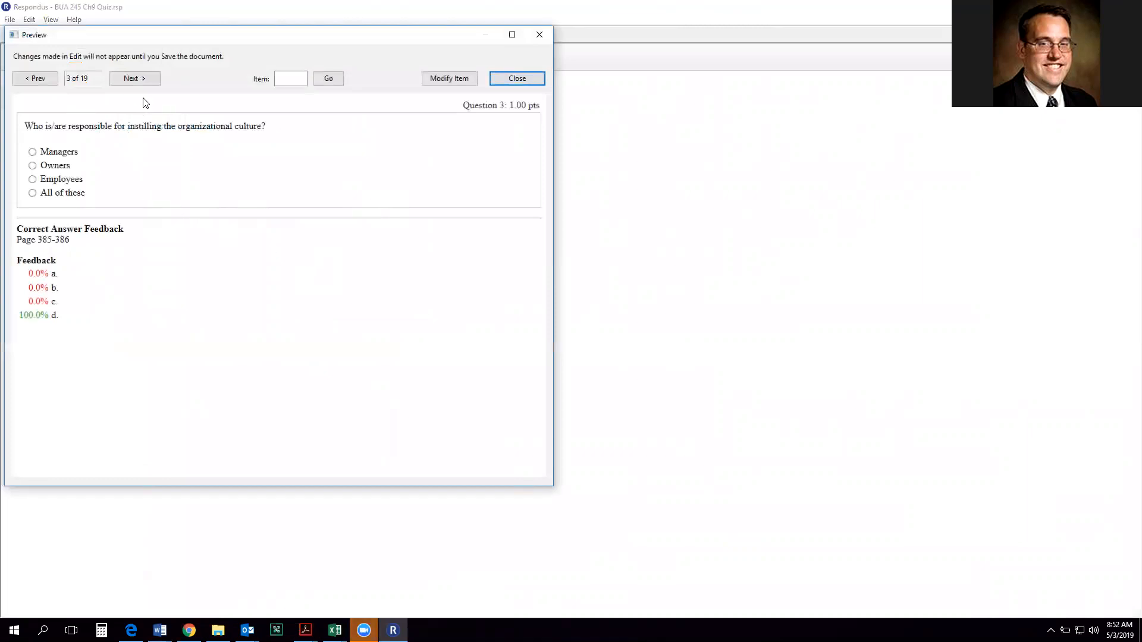
left_click(143, 78)
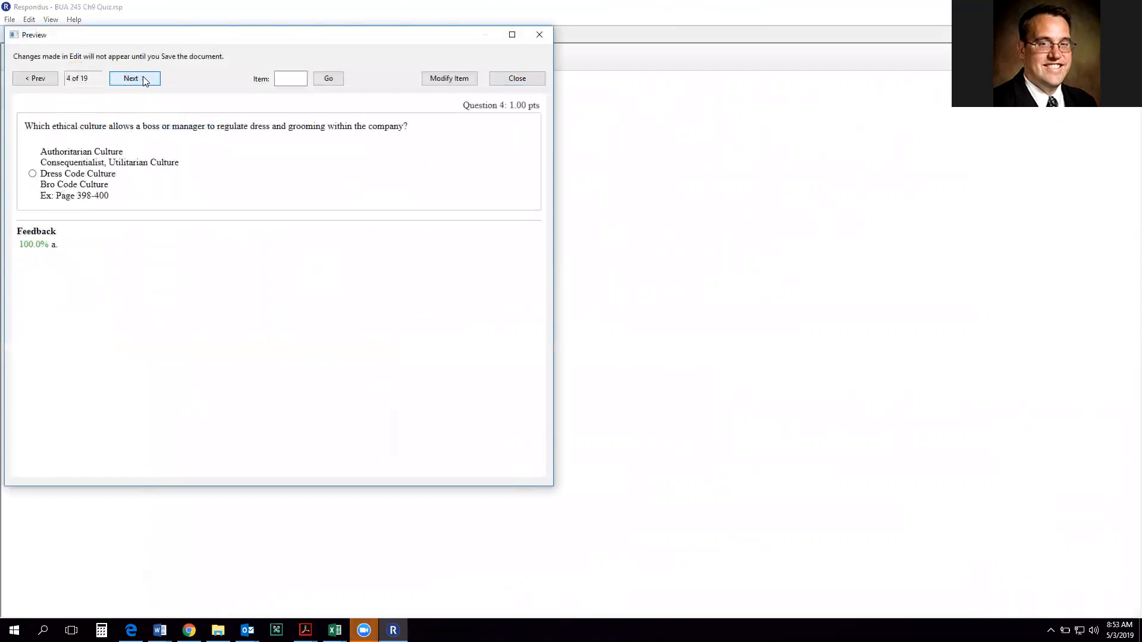
left_click(144, 79)
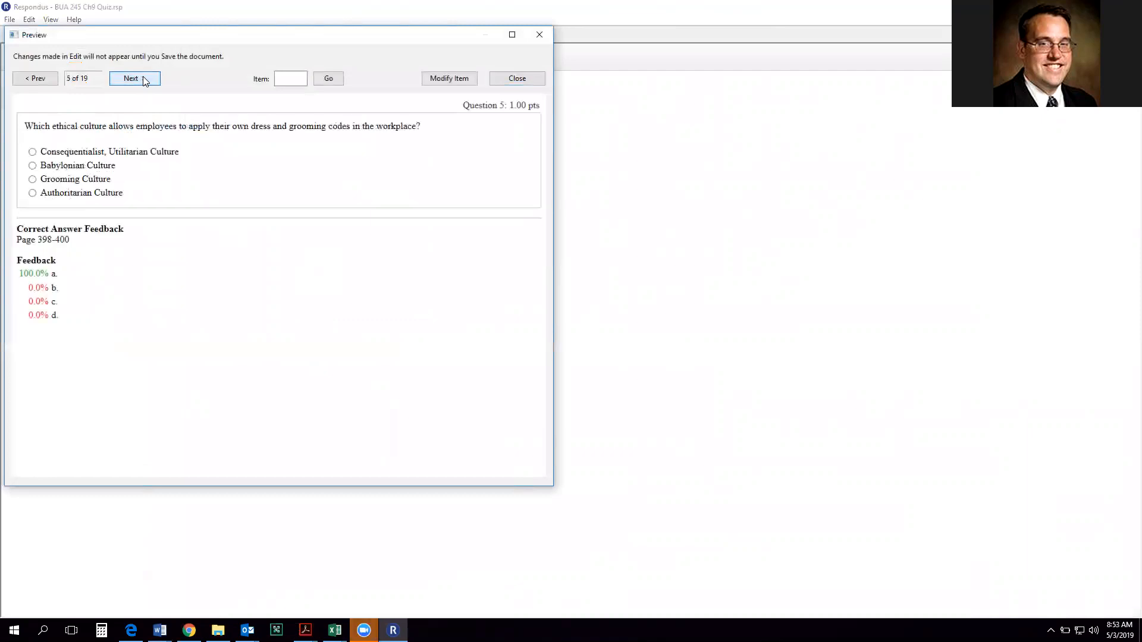
left_click(143, 79)
left_click(144, 79)
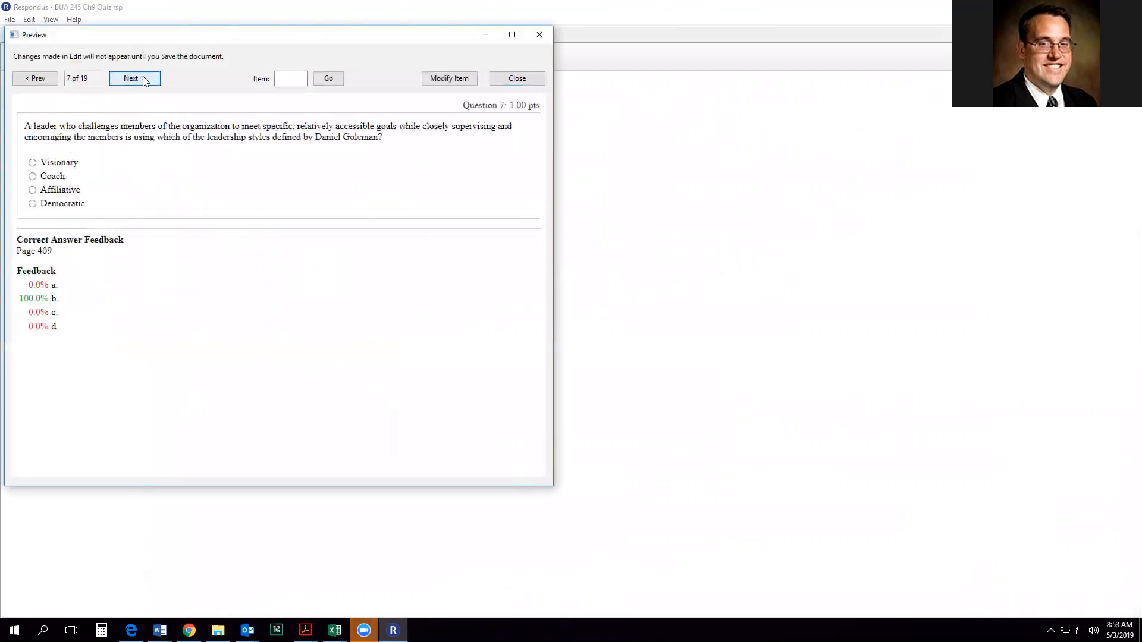
left_click(144, 80)
left_click(143, 79)
left_click(144, 79)
left_click(143, 79)
left_click(144, 79)
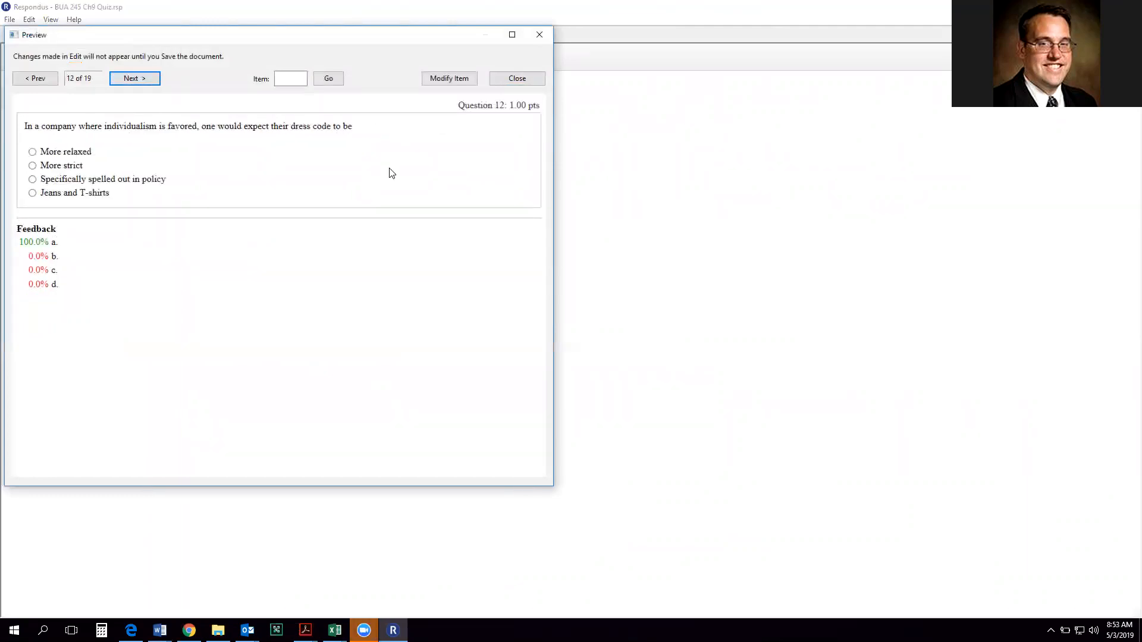
left_click(522, 81)
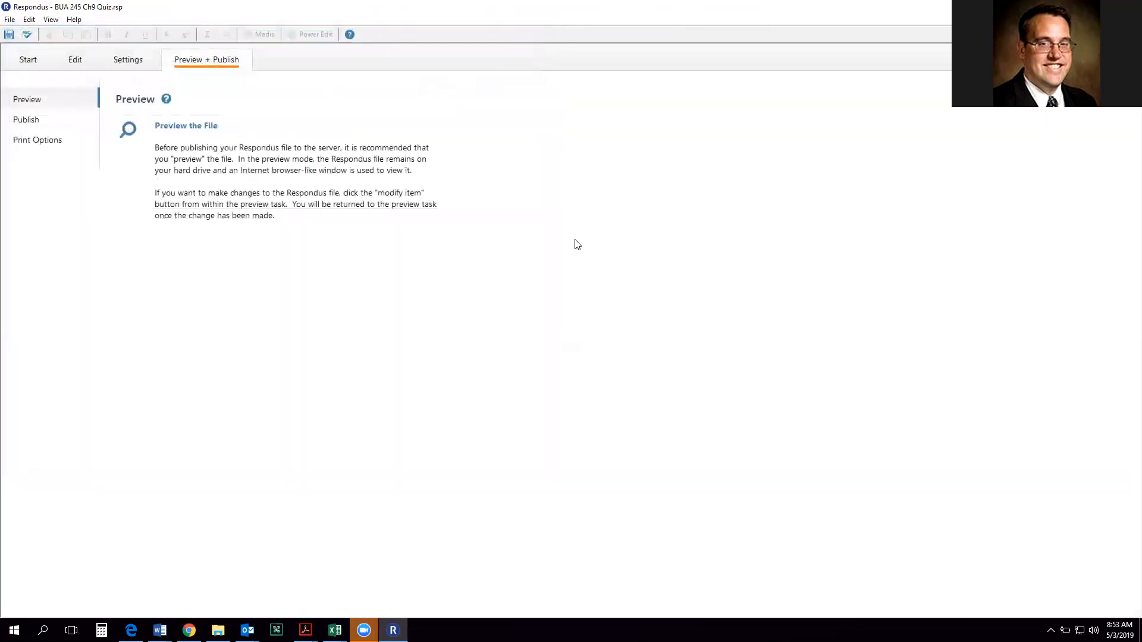
- Open the Publish Wizard for publishing the quiz to Canvas
left_click(46, 120)
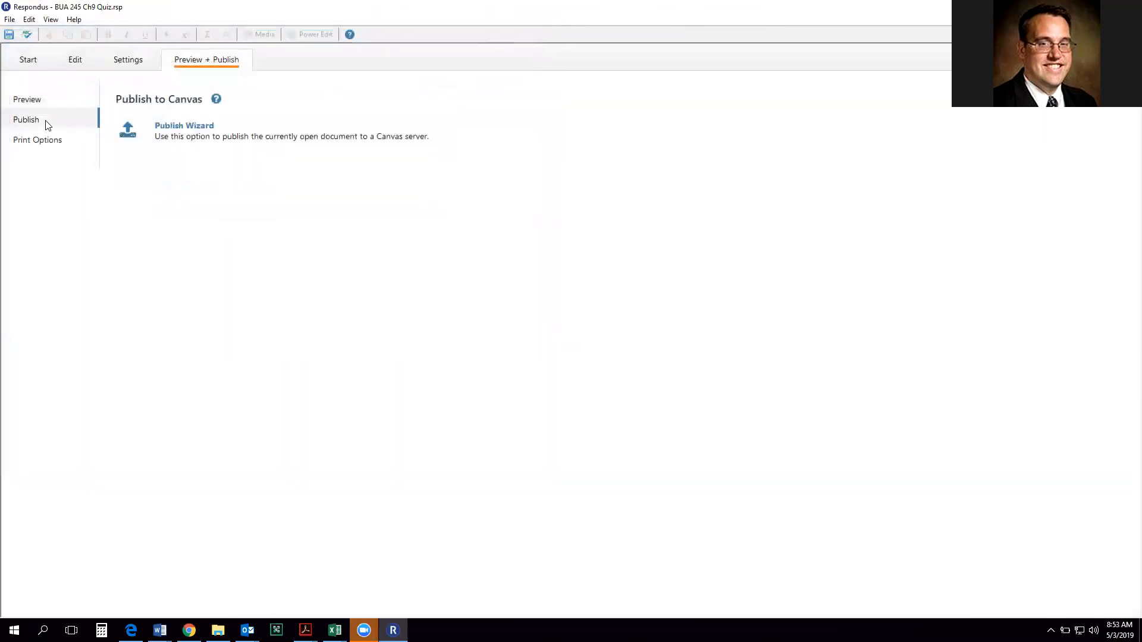
left_click(181, 143)
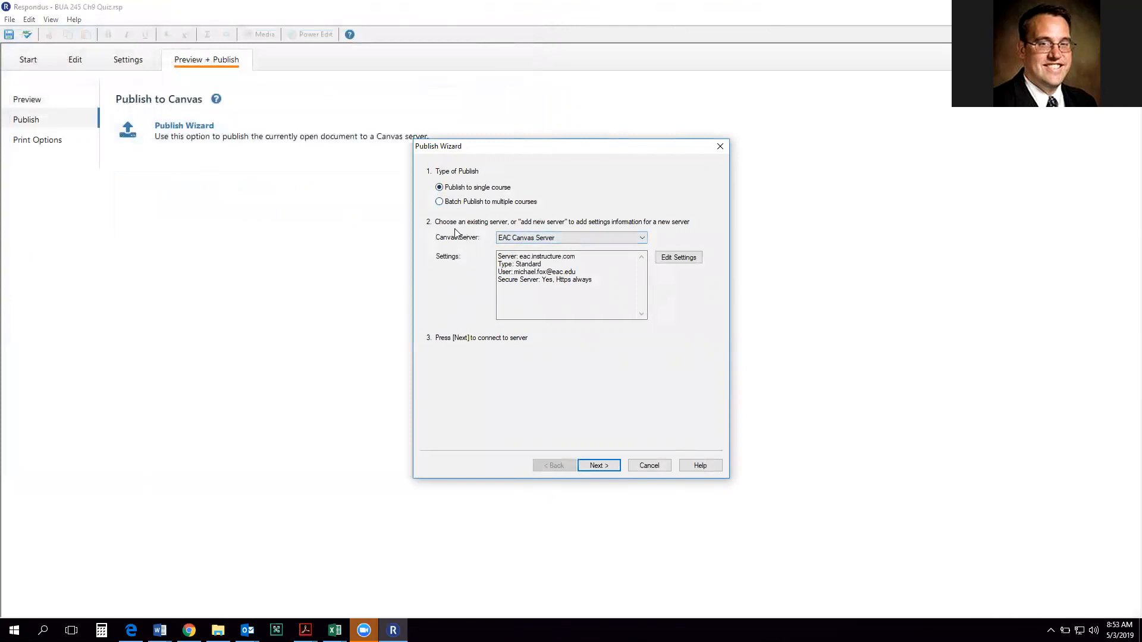
left_click(587, 237)
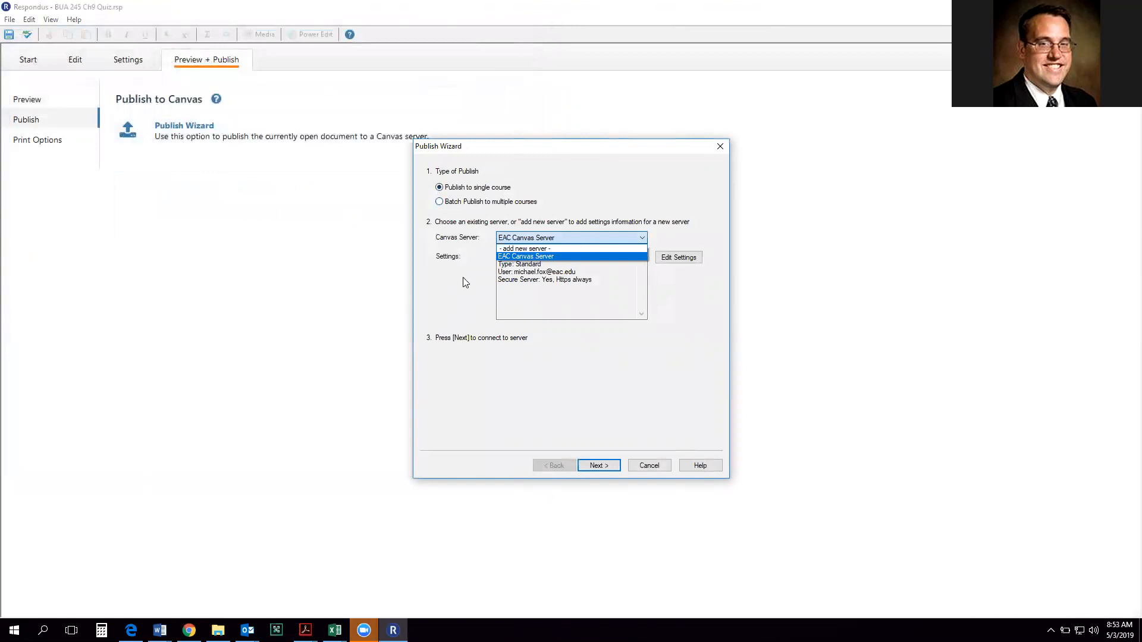
left_click(542, 250)
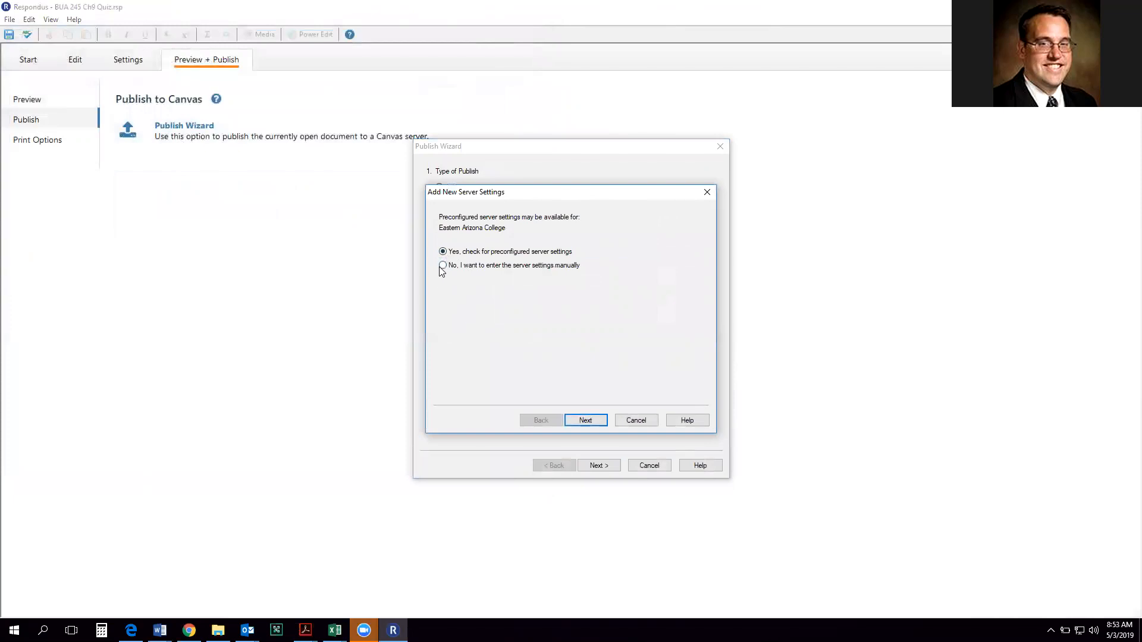
left_click(634, 422)
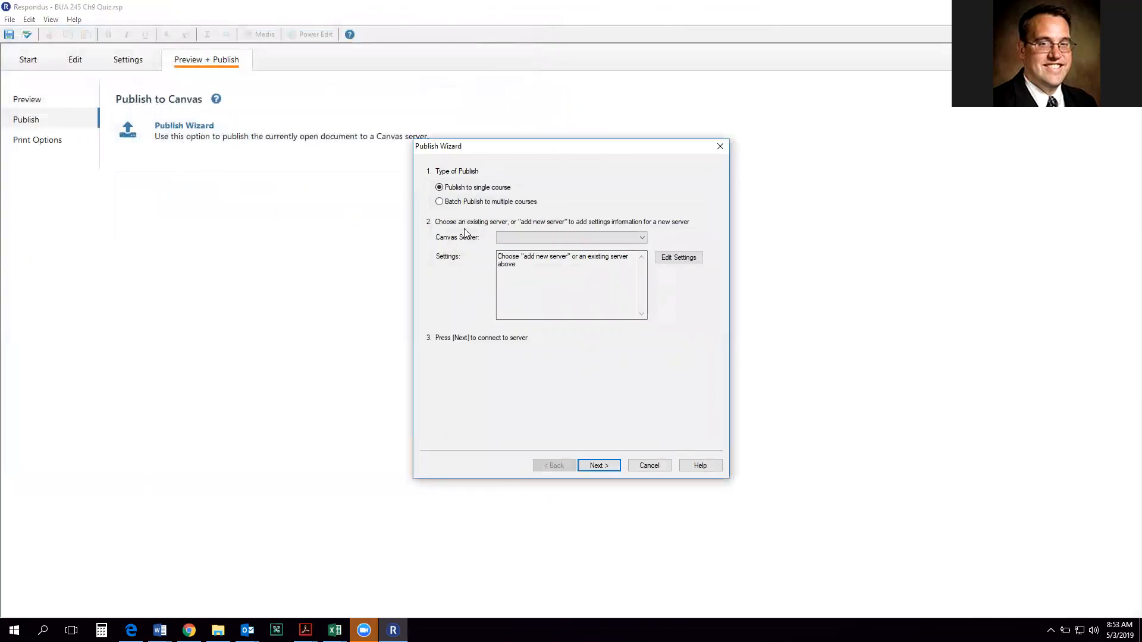
- Start adding a new Canvas server, choosing to enter the server settings manually
left_click(510, 241)
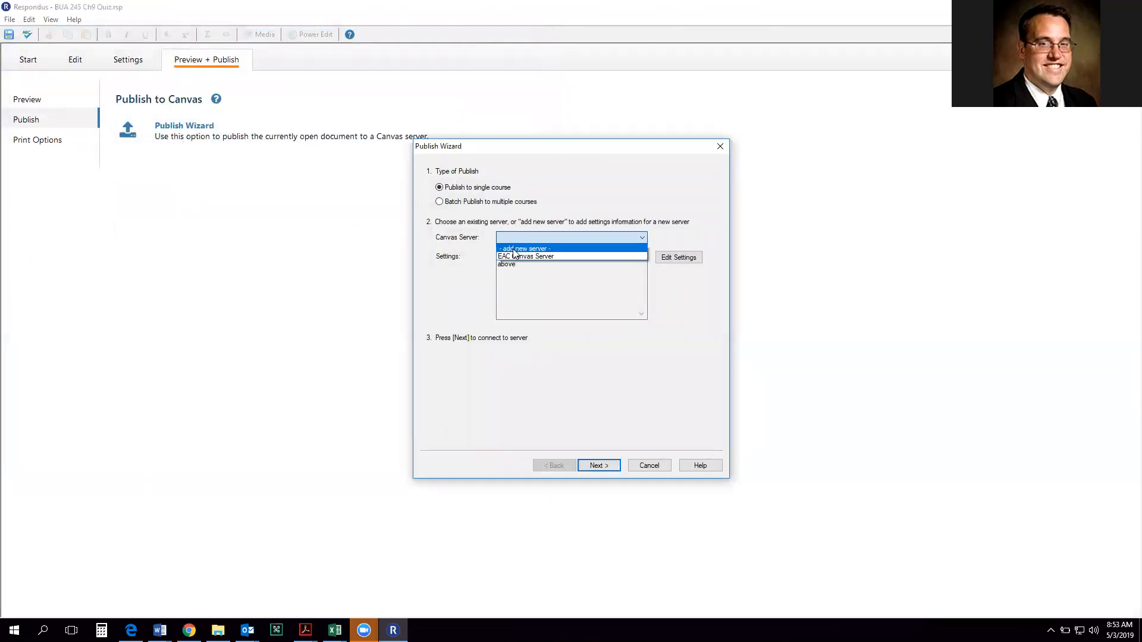
left_click(513, 248)
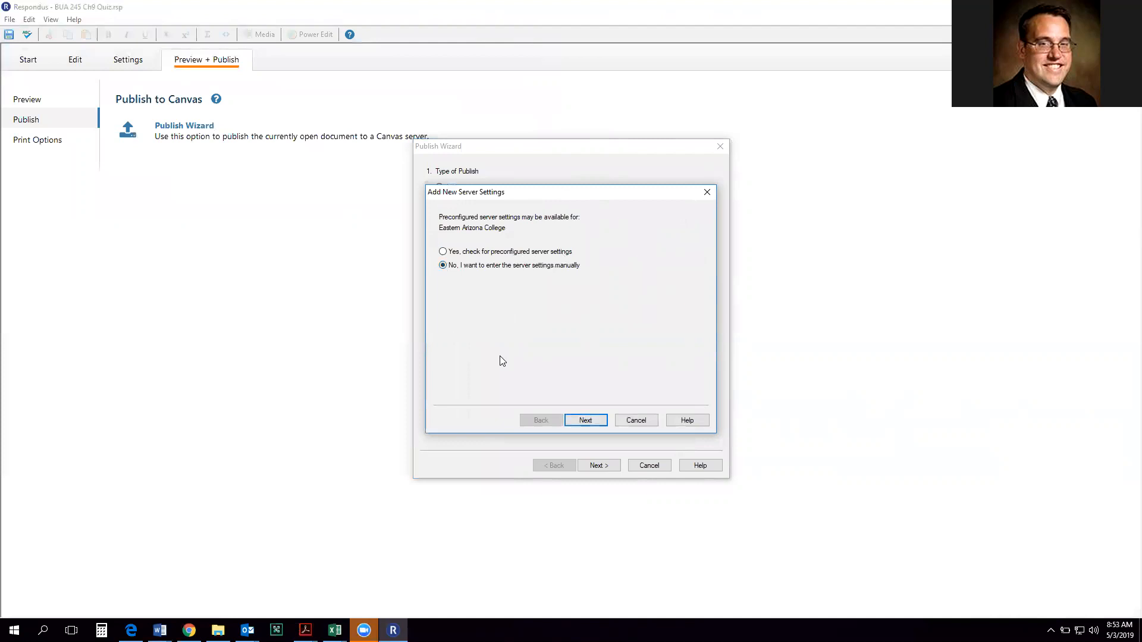
left_click(586, 420)
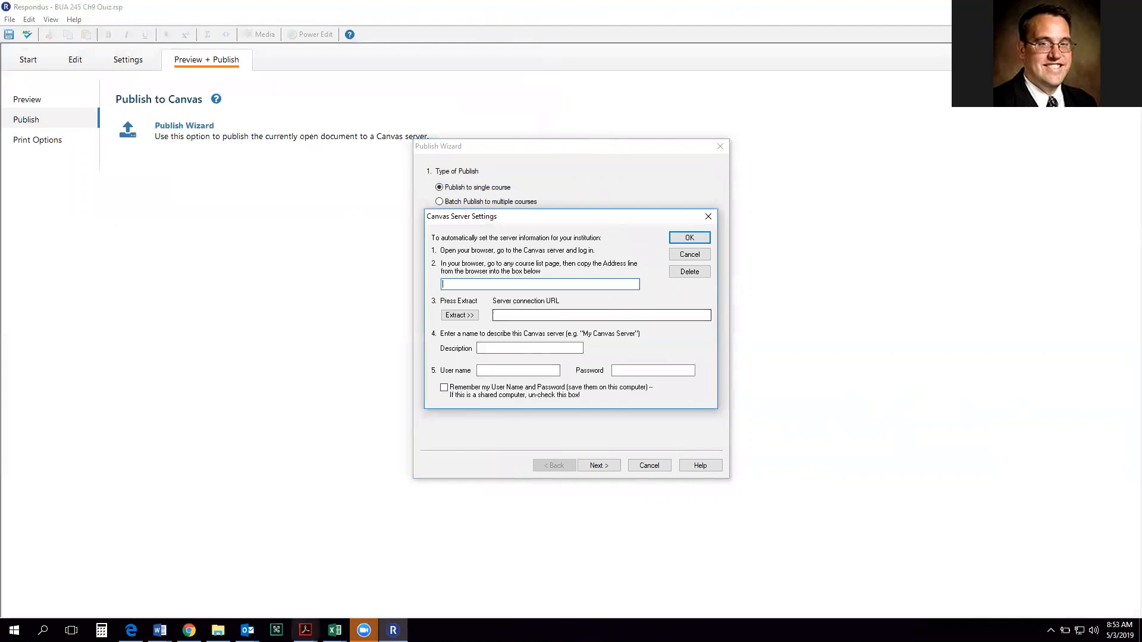
- Switch to Chrome and log in to the school's Canvas site with the saved account credentials
left_click(189, 630)
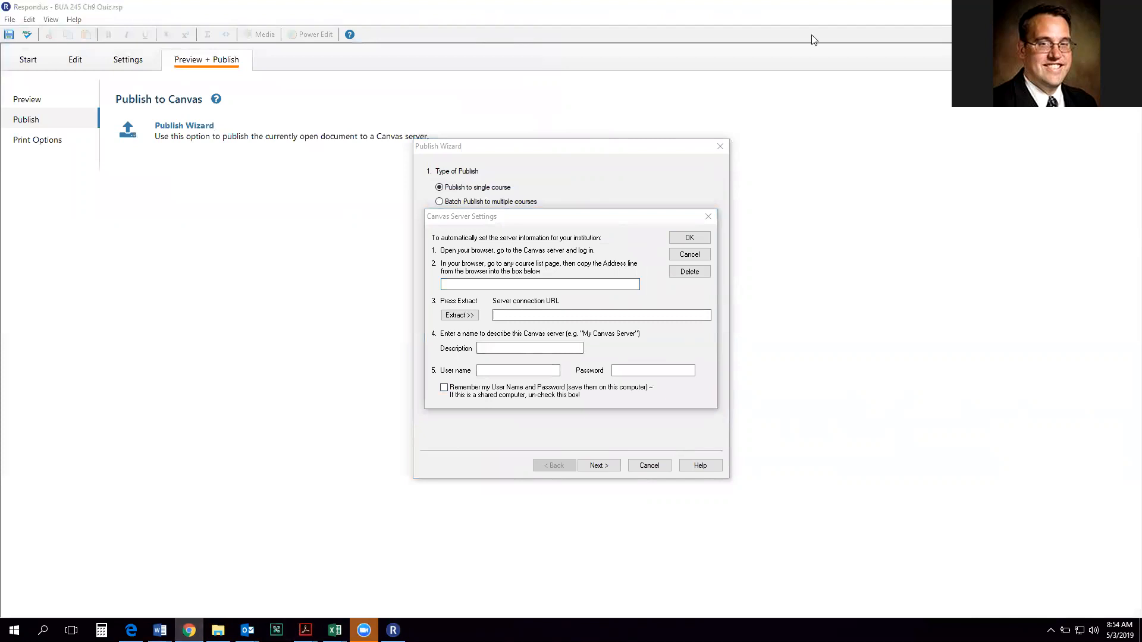
left_click(914, 79)
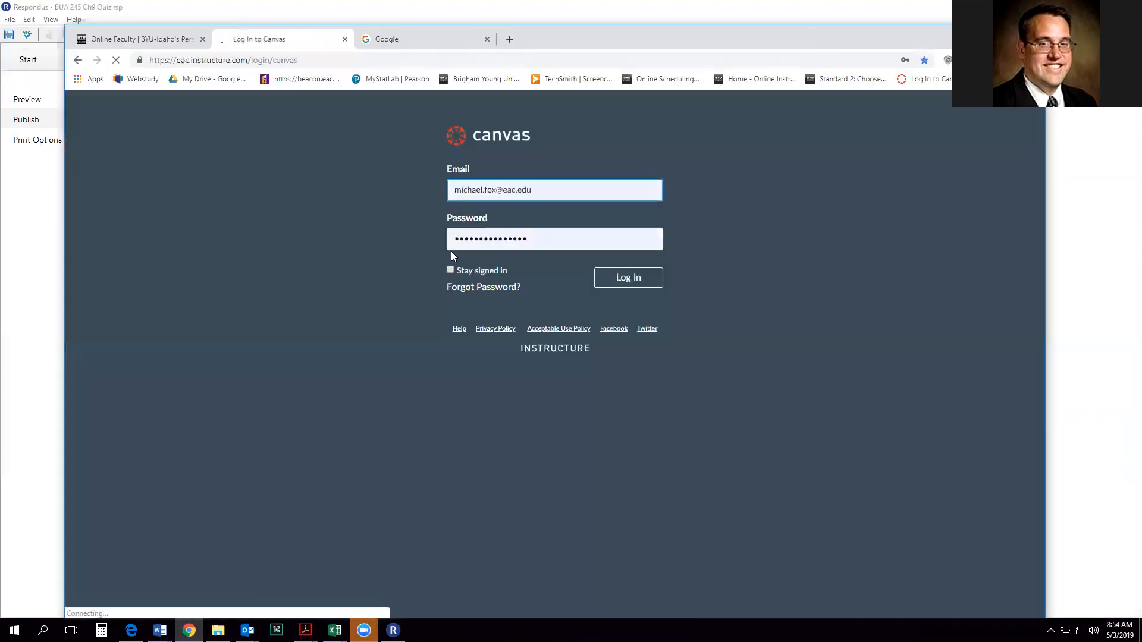
left_click(623, 278)
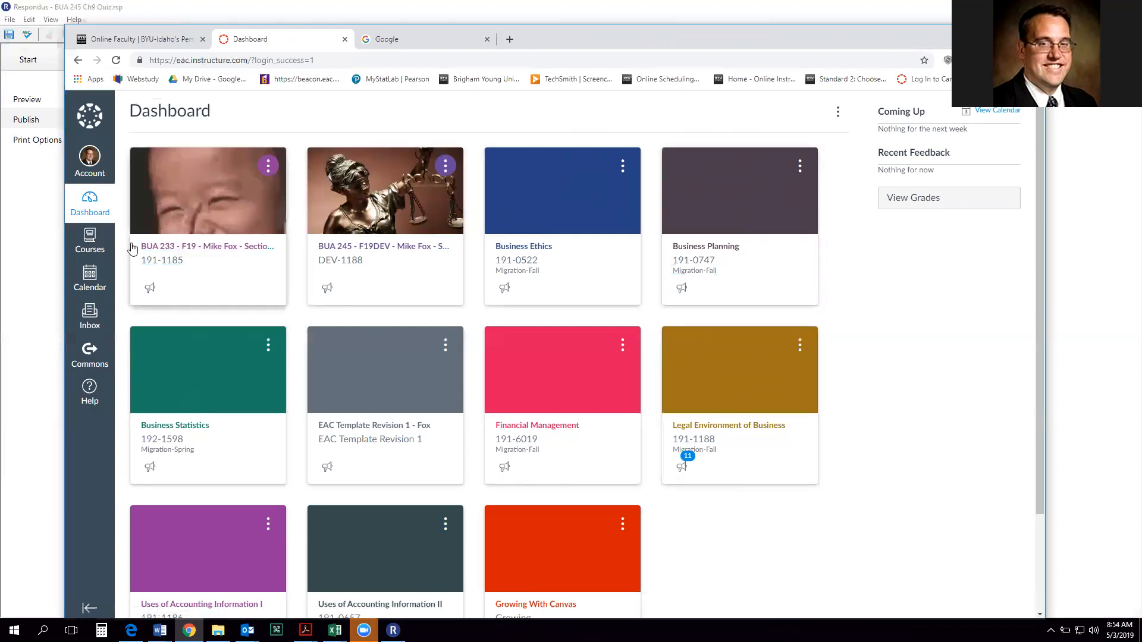
- Open the All Courses list in Canvas and copy its web address
left_click(90, 241)
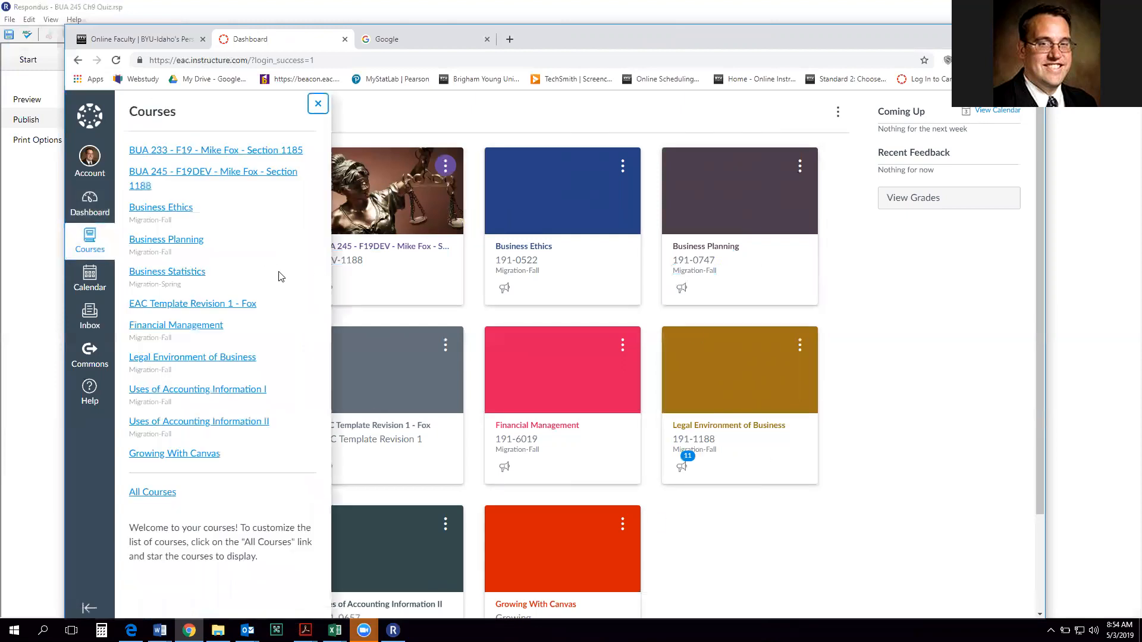
left_click(167, 497)
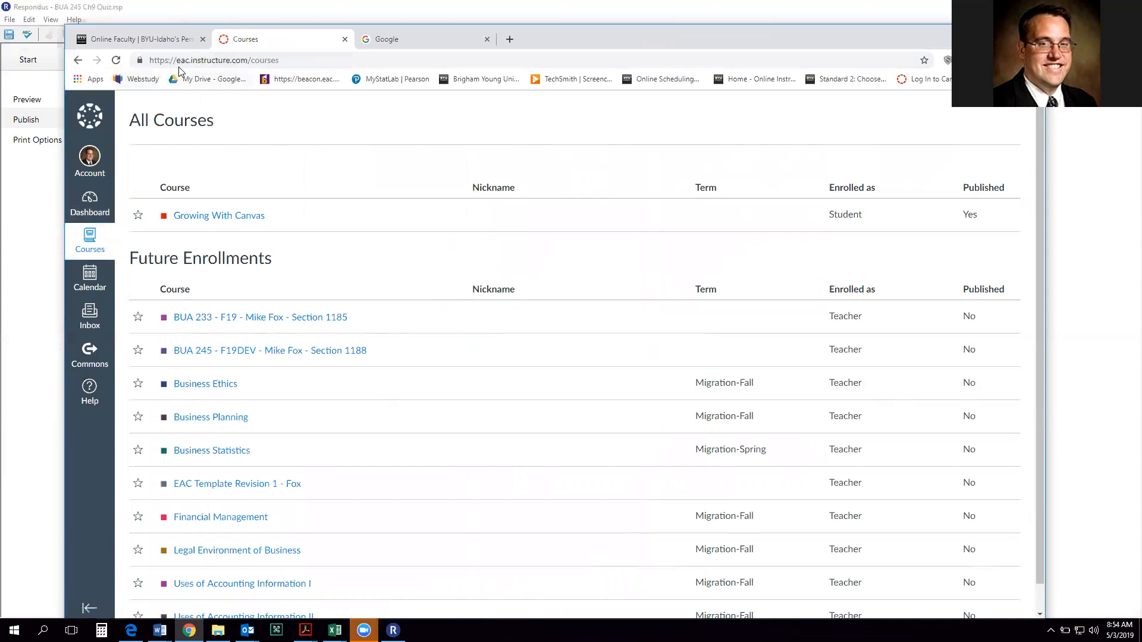
left_click_drag(282, 61, 149, 54)
key("ctrl+c")
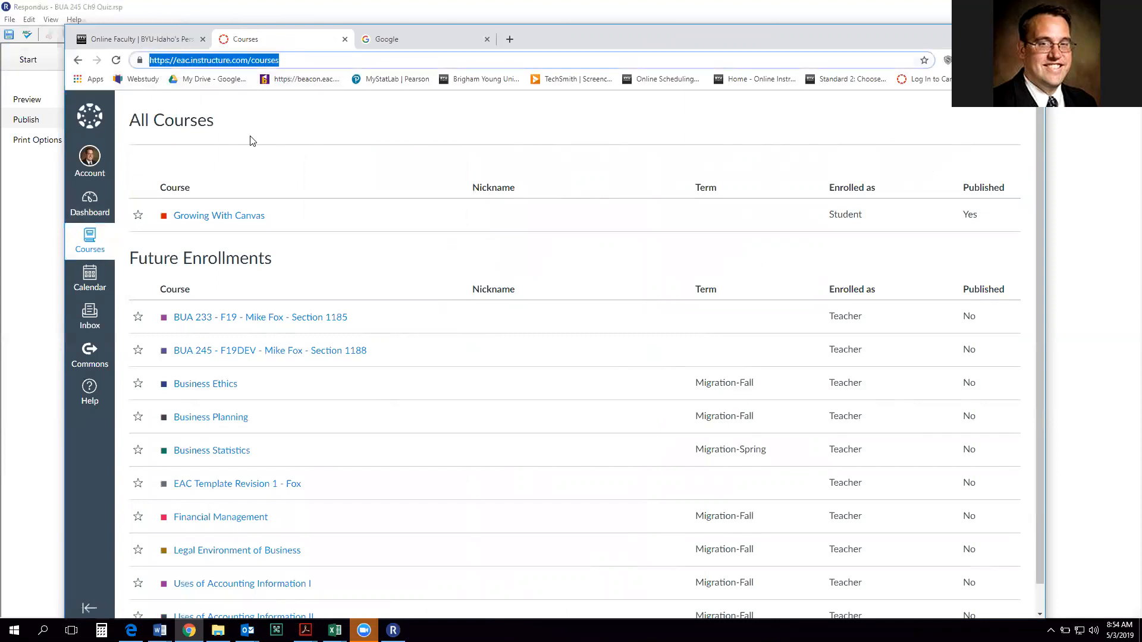
- Back in Respondus, extract the server connection URL from the copied address, then cancel the new server settings
left_click(62, 210)
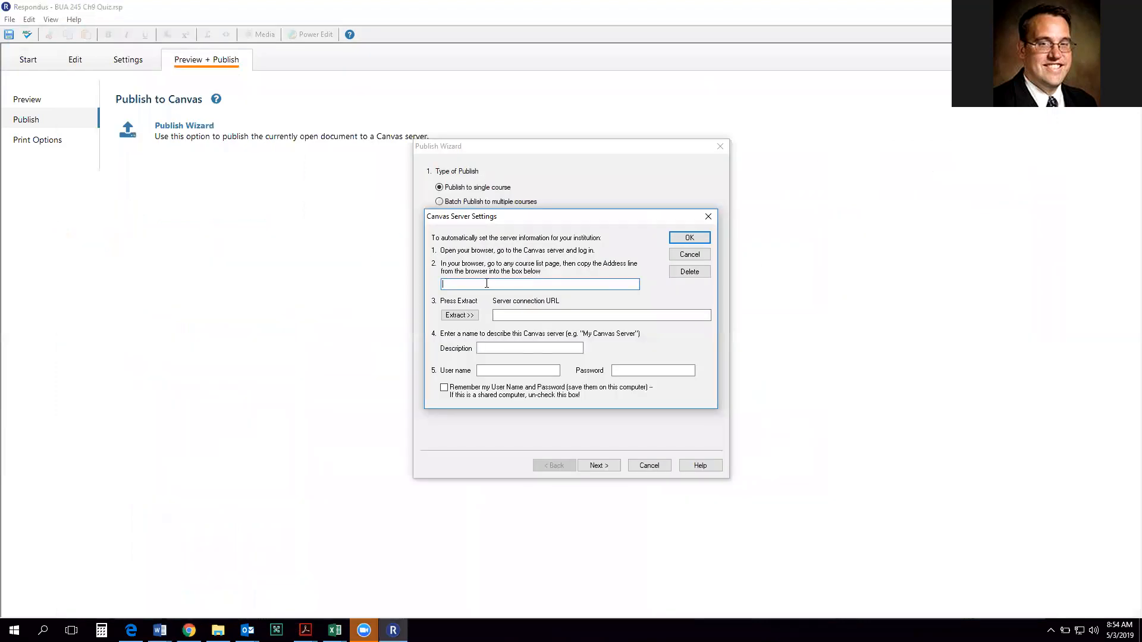
key("ctrl+v")
left_click(467, 315)
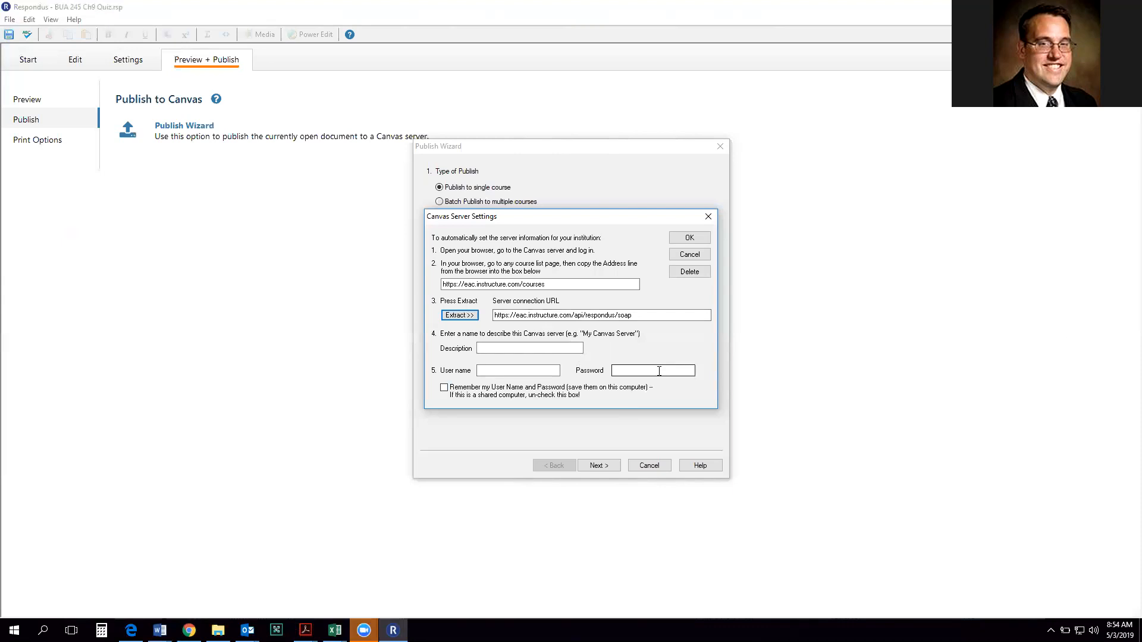
left_click(690, 256)
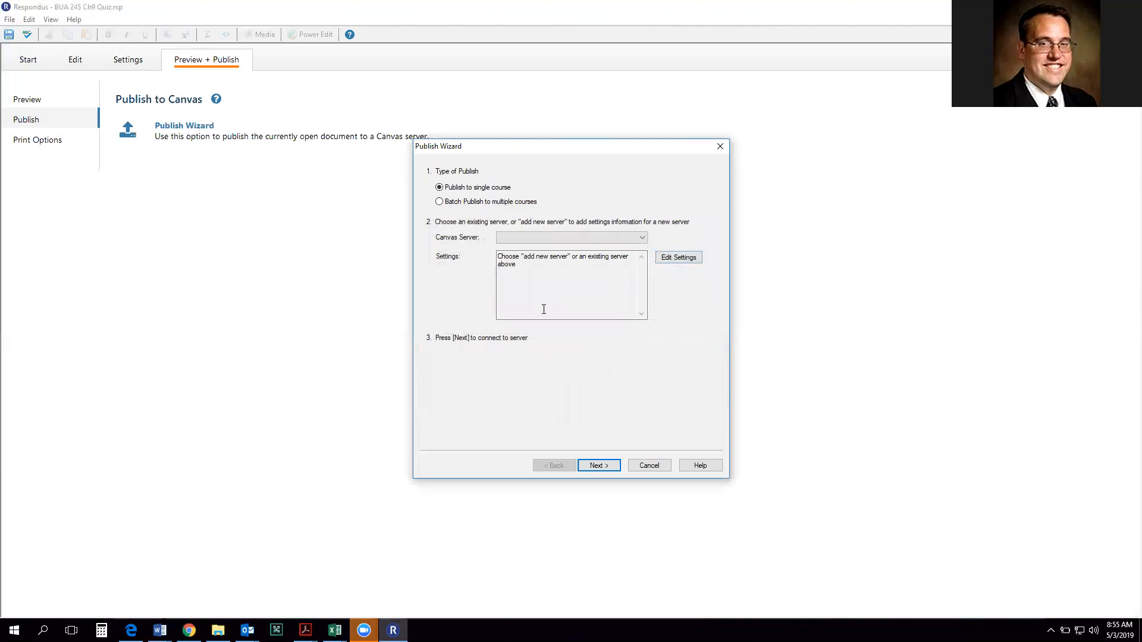
- Choose the existing EAC Canvas Server for publishing to a single course and connect to it
left_click(532, 237)
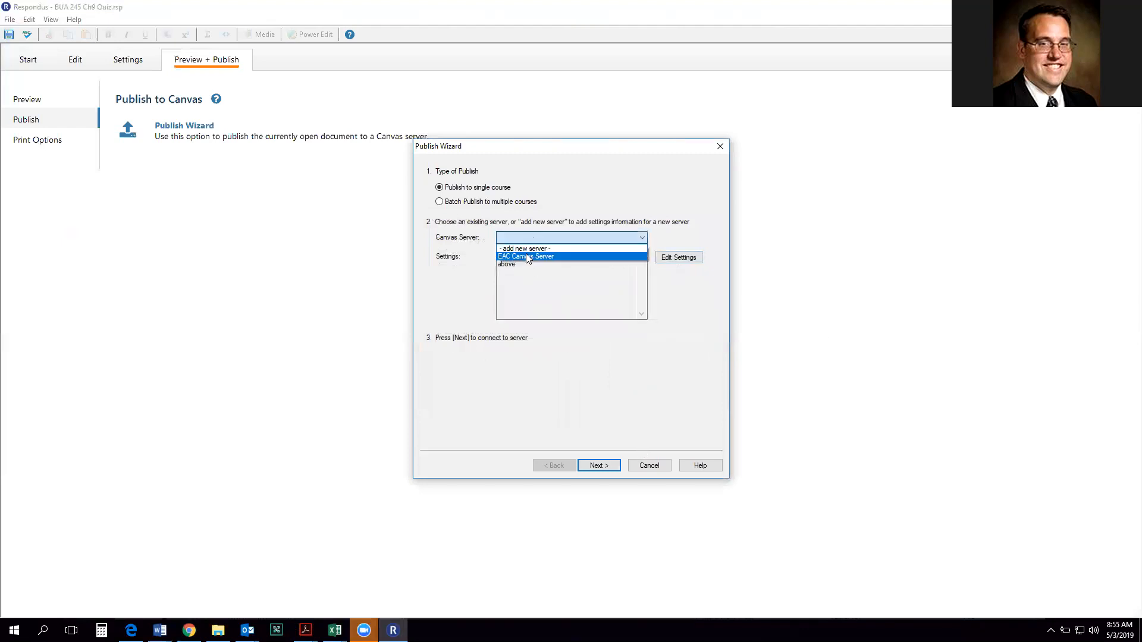
left_click(526, 253)
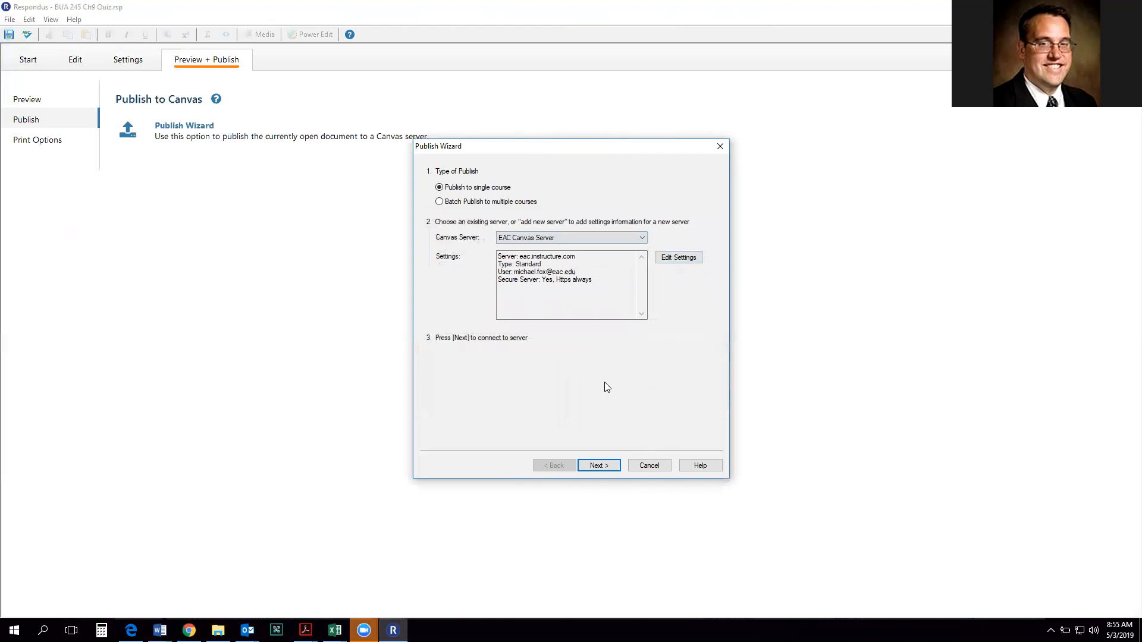
left_click(597, 466)
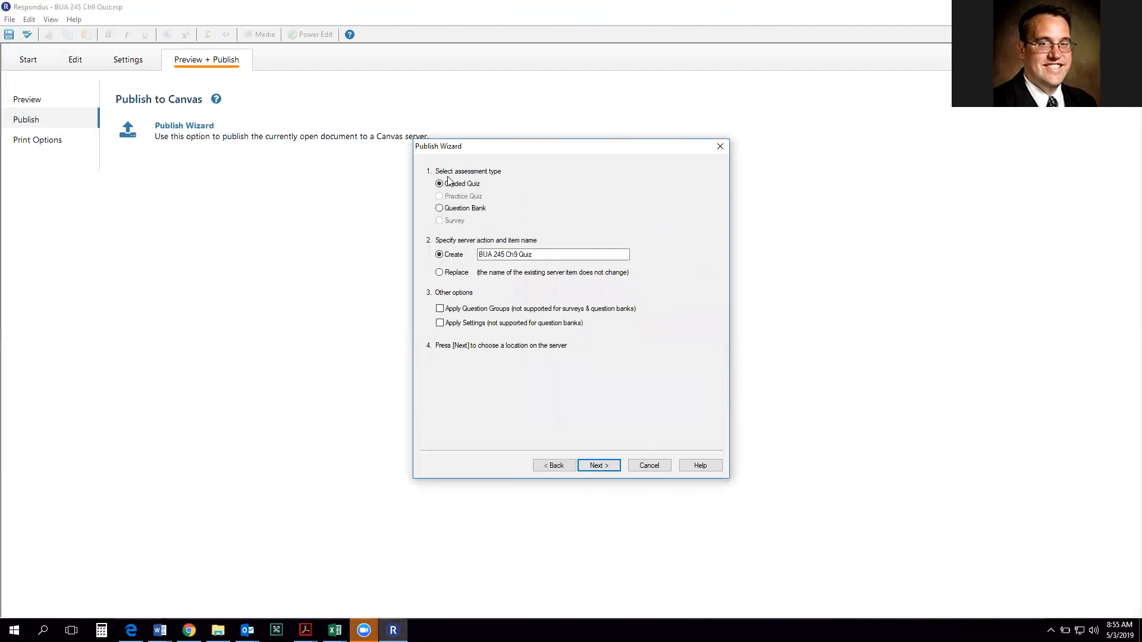
- Publish the quiz as a new Question Bank to the BUA 245 F19DEV Section 1188 course and finish the wizard
left_click(440, 208)
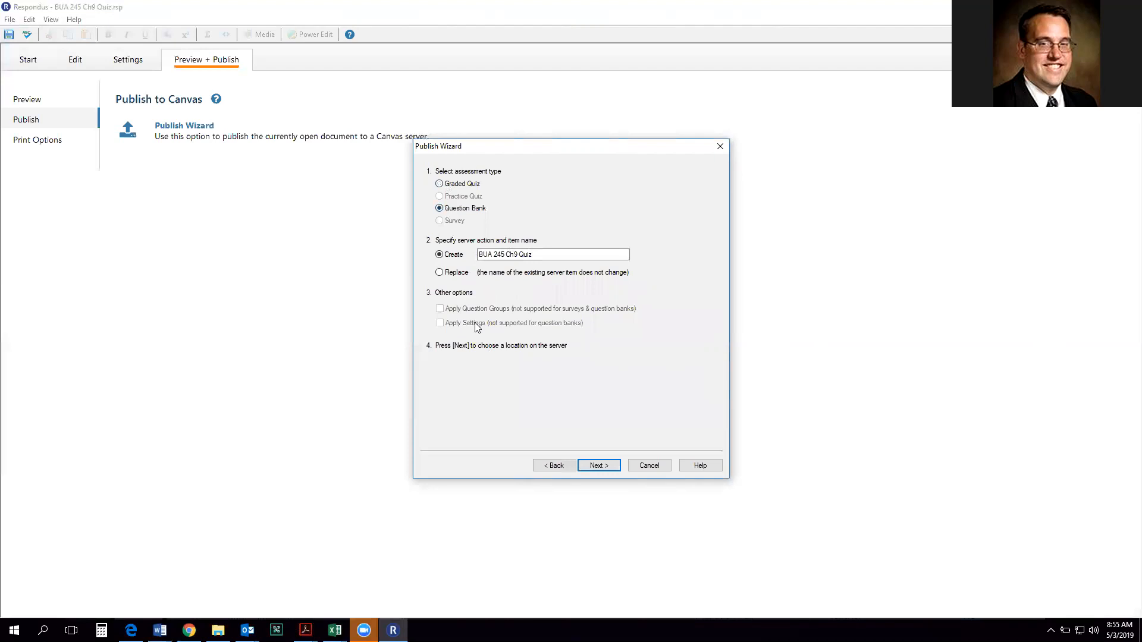
left_click(586, 465)
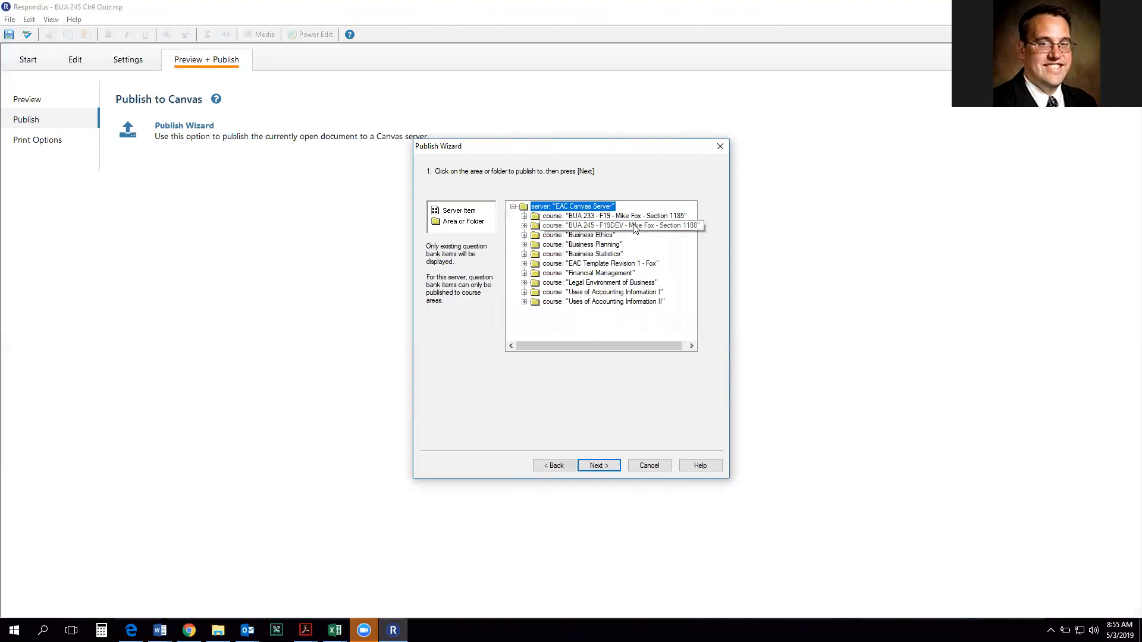
double_click(564, 226)
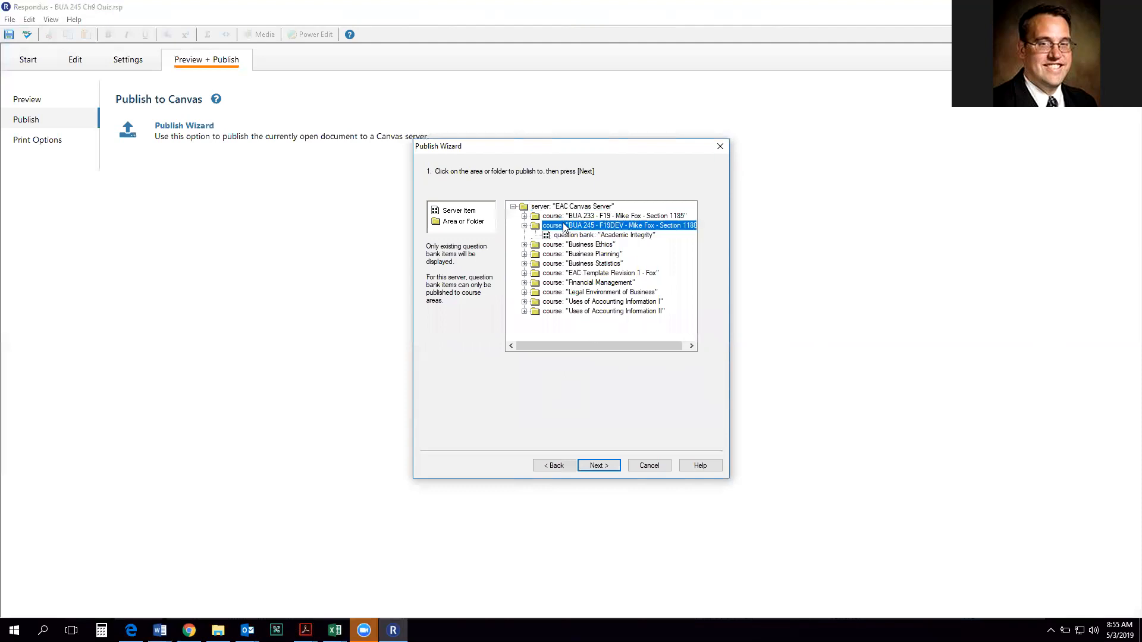
left_click(599, 462)
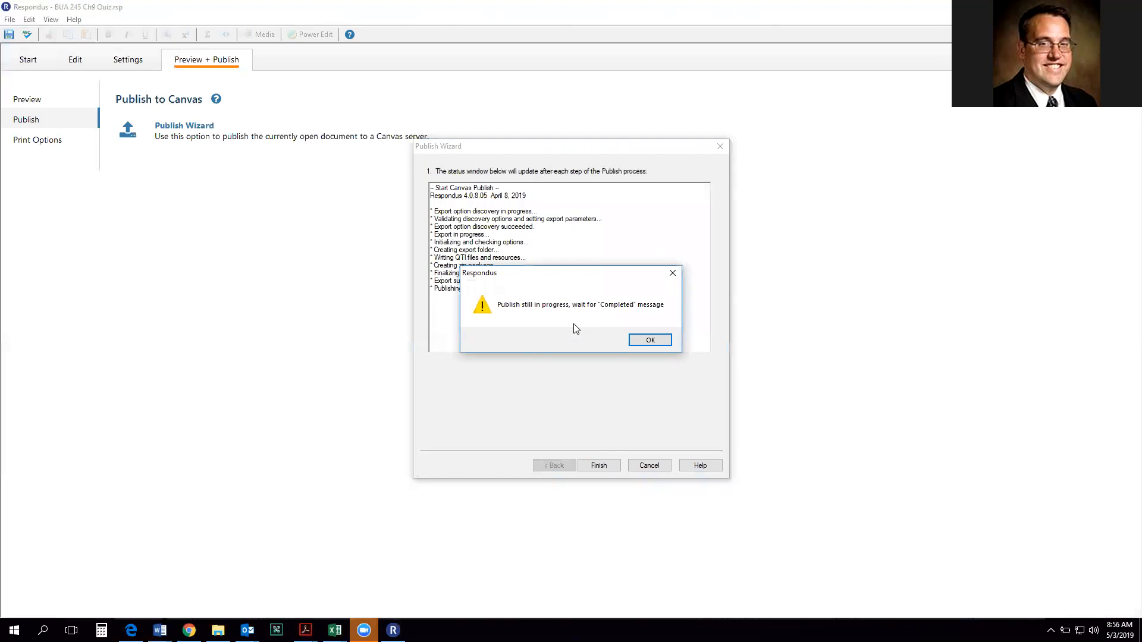
left_click(650, 339)
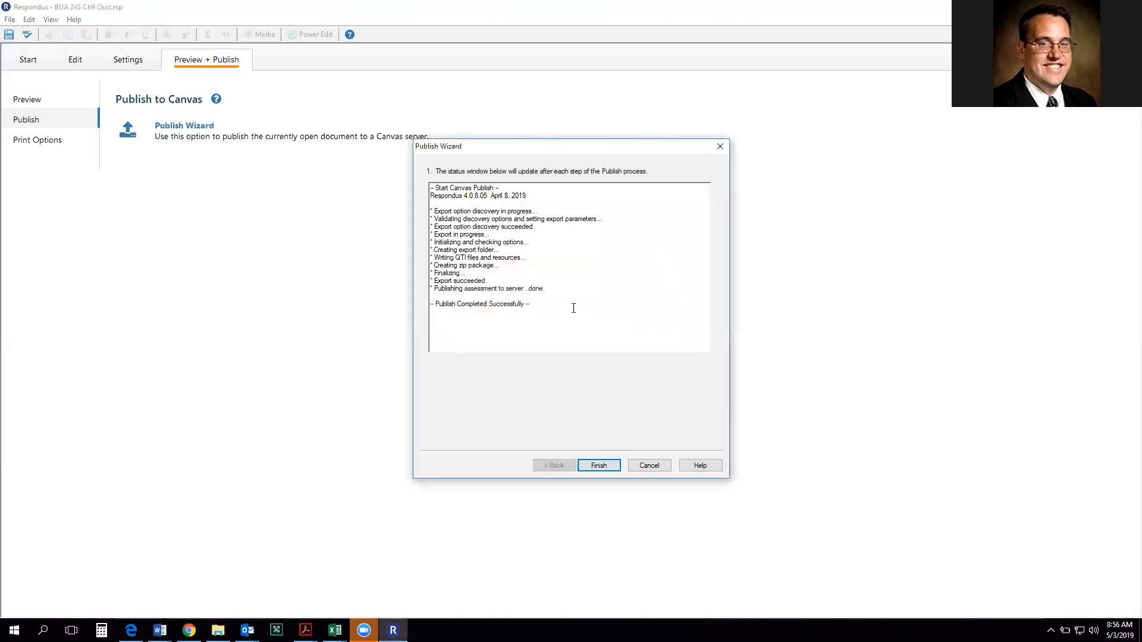
left_click(596, 466)
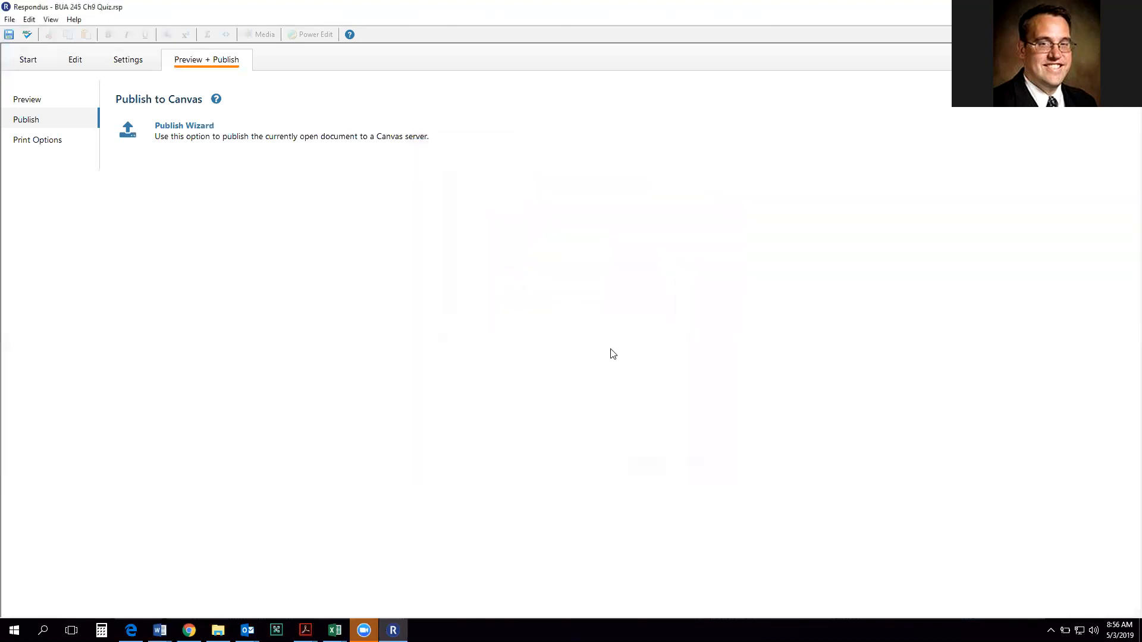
- Return to the Canvas browser window, maximize it and open the BUA 245 F19DEV Section 1188 course
left_click(1073, 7)
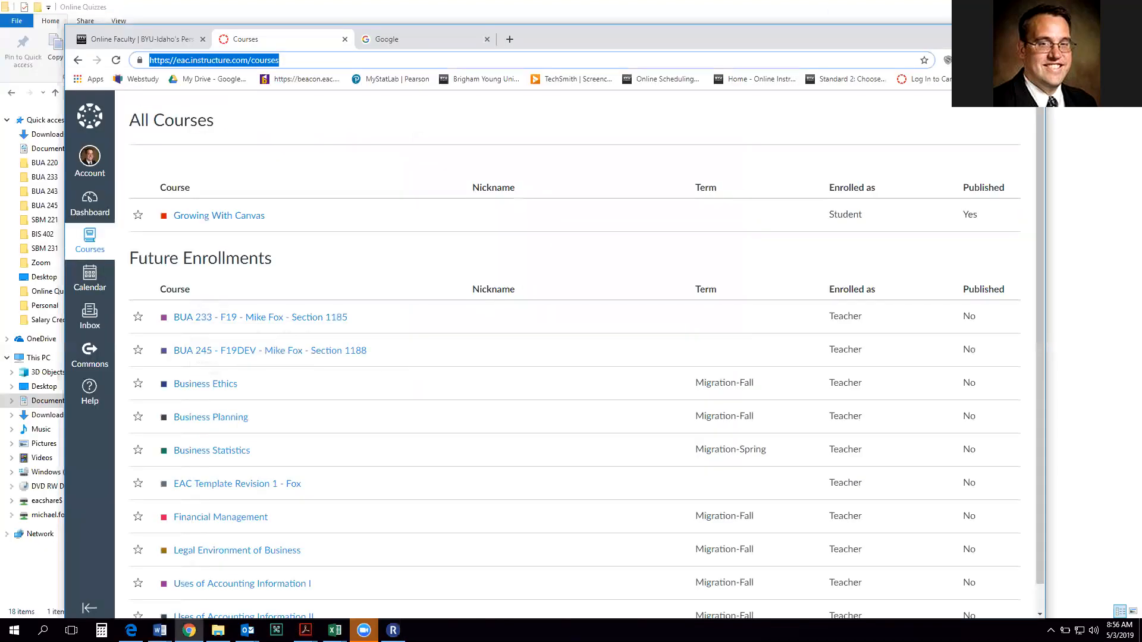
left_click(1004, 34)
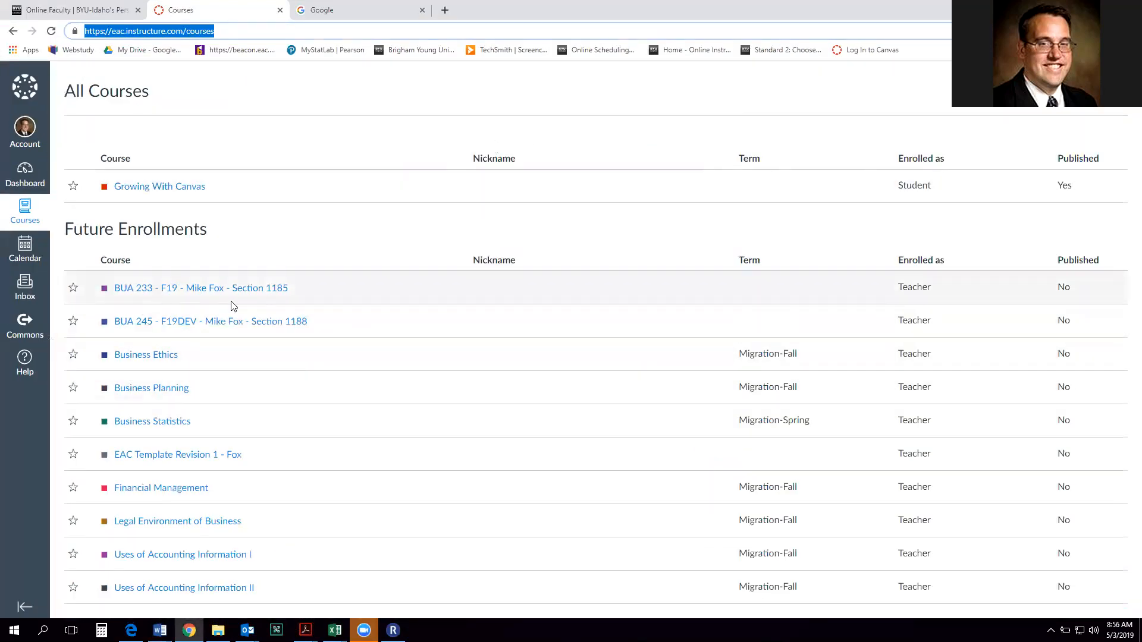
left_click(253, 329)
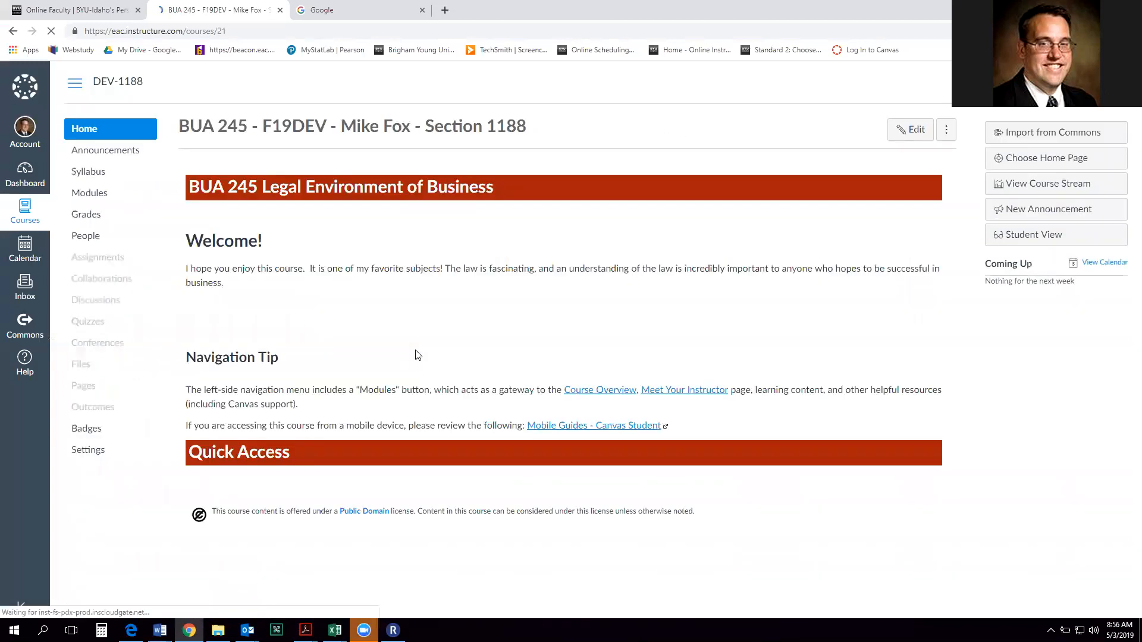
- Go to the course's question banks from its quizzes and open the BUA 245 Ch9 Quiz bank
left_click(91, 321)
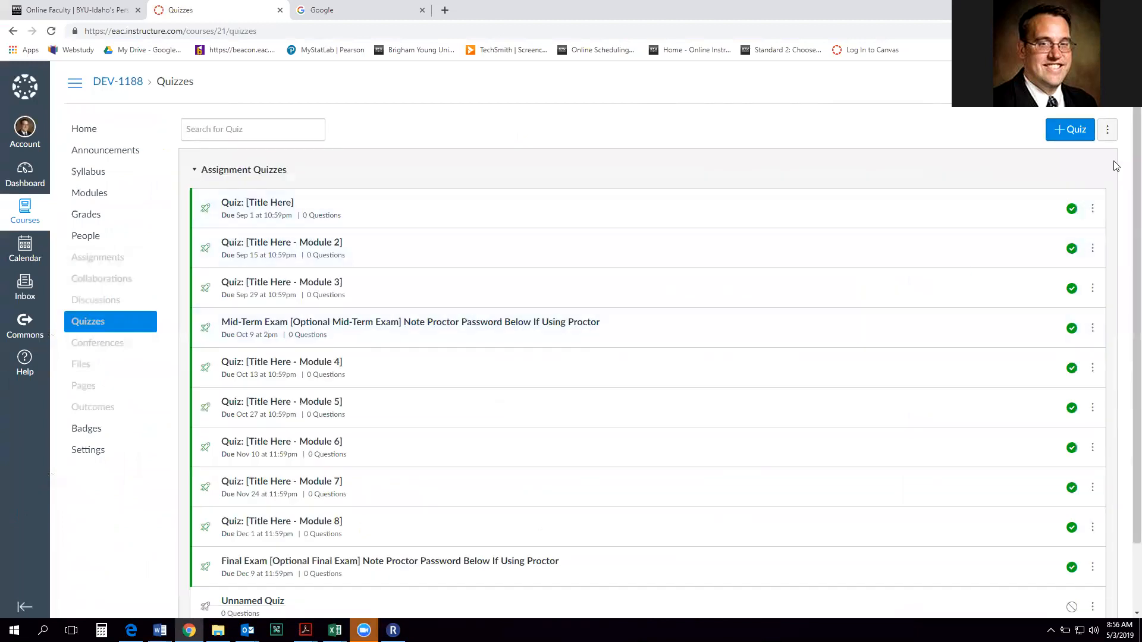
left_click(1106, 134)
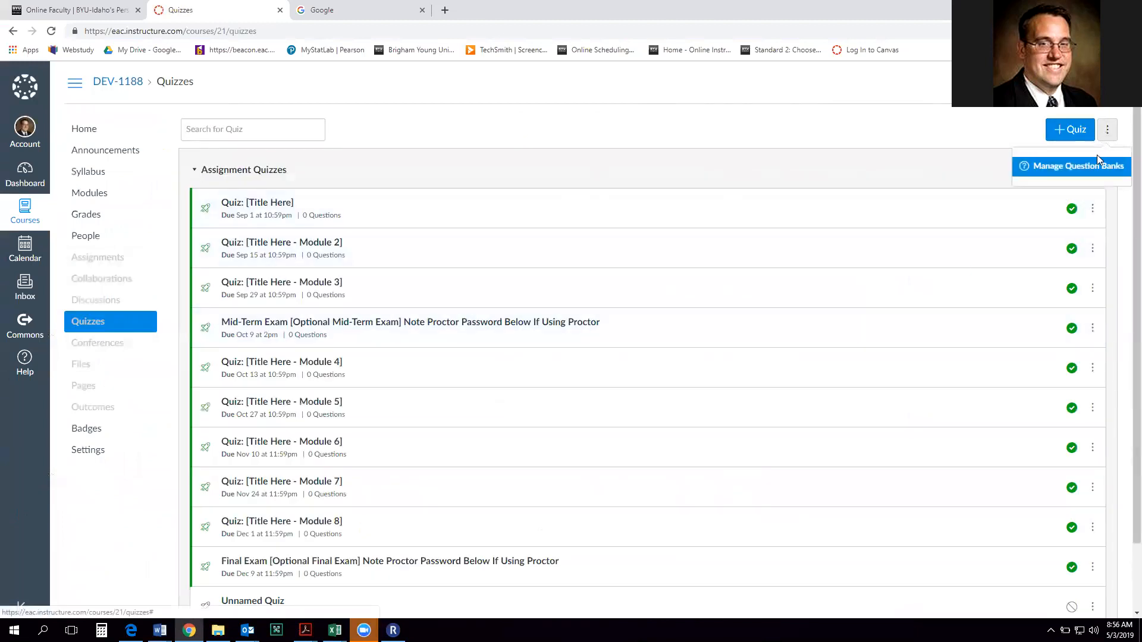
left_click(1097, 156)
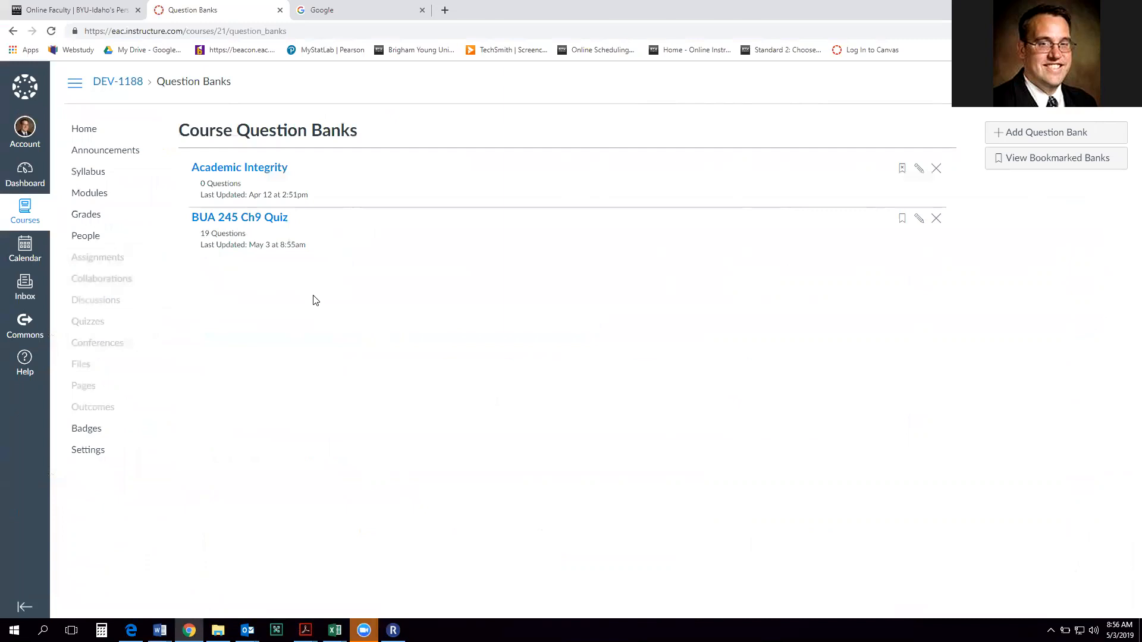
left_click(266, 219)
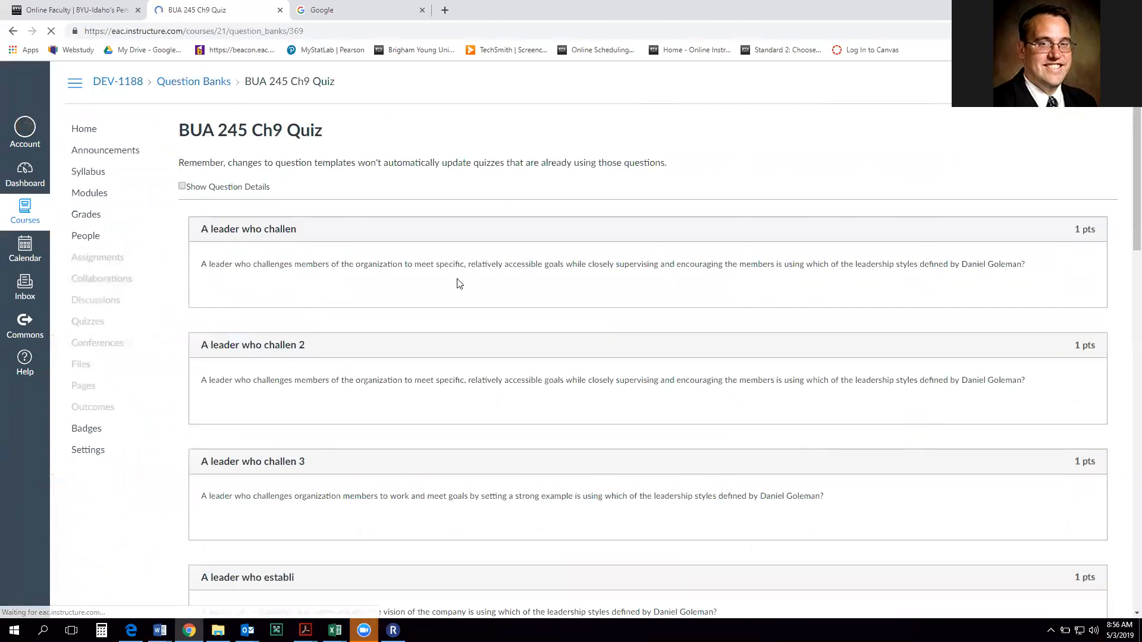
- Show the question details in the bank and review the published questions, their correct answers and answer comments
scroll(458, 285, "down", 15)
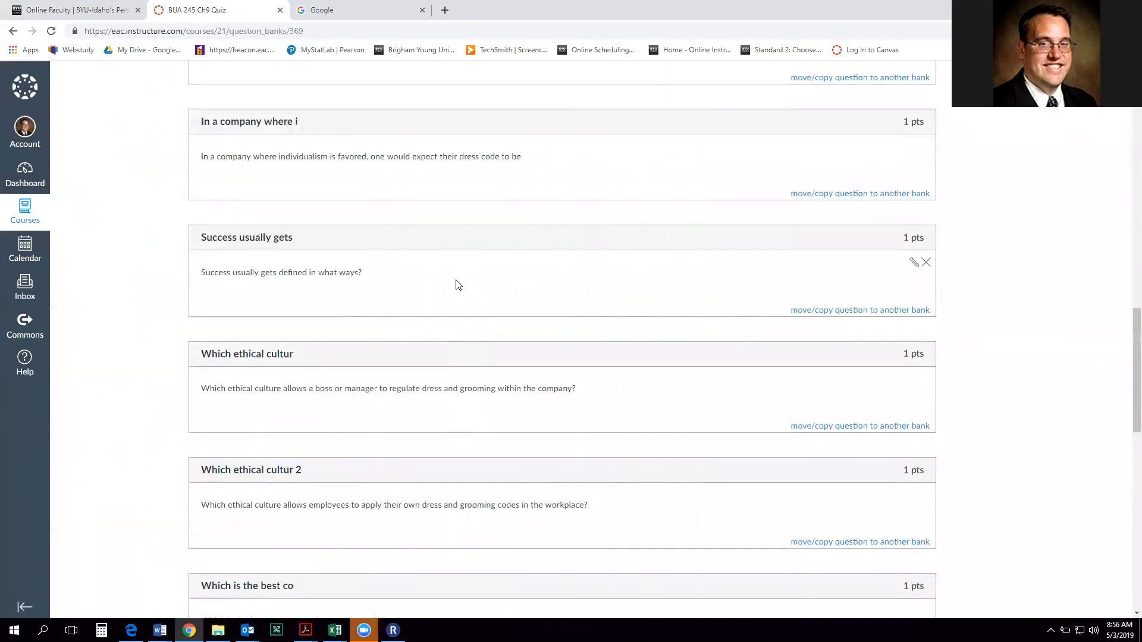
scroll(458, 285, "up", 13)
scroll(458, 285, "up", 2)
left_click(182, 187)
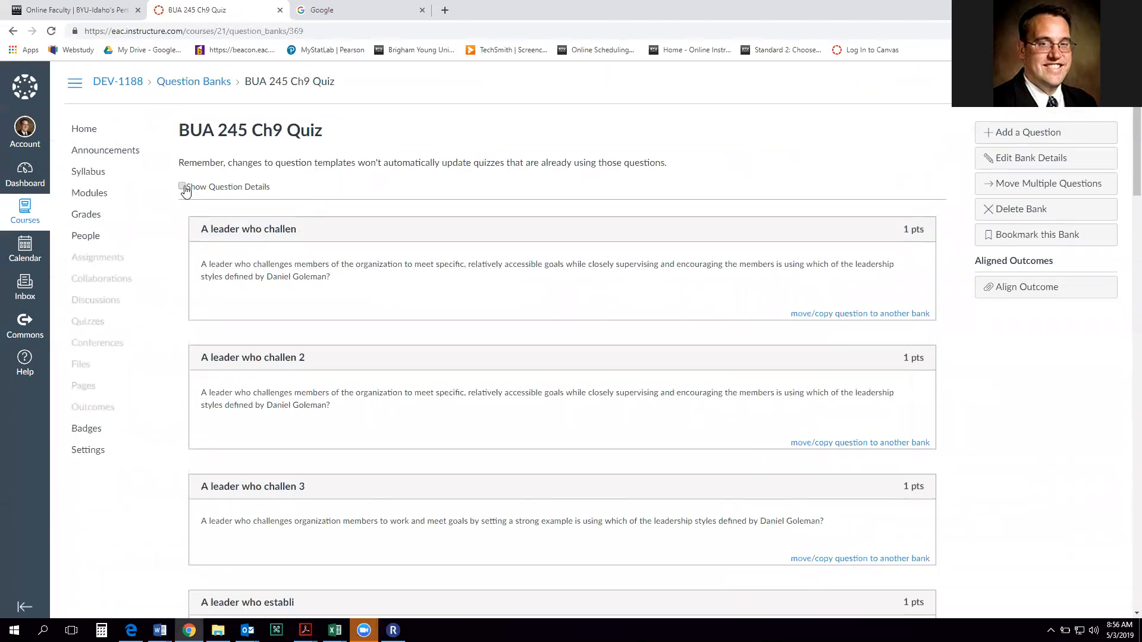
scroll(526, 298, "down", 6)
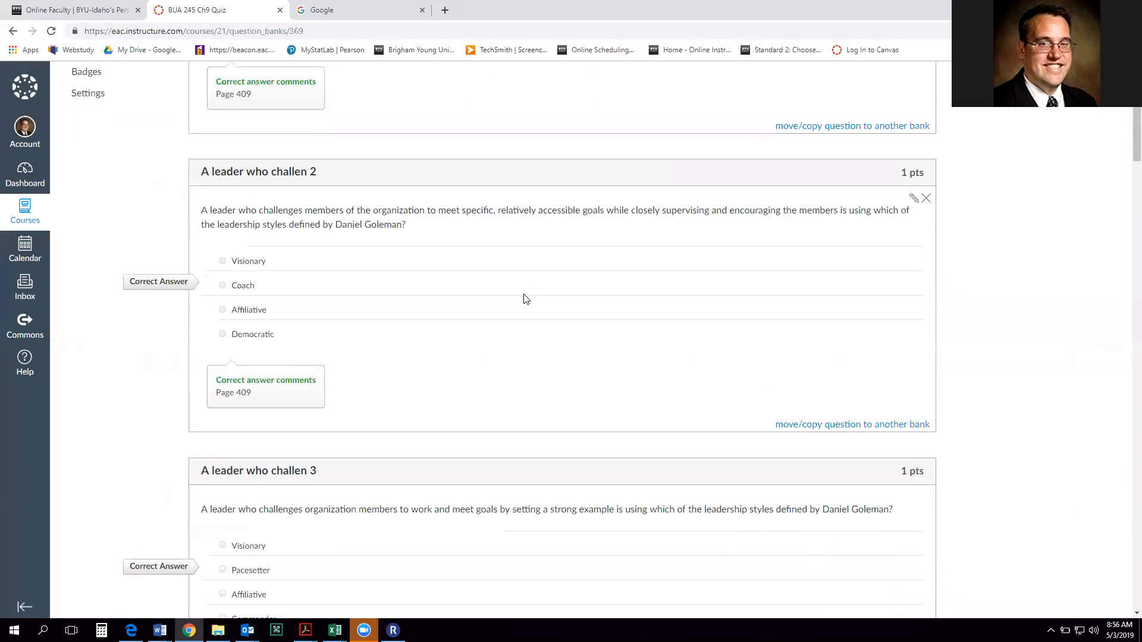
scroll(526, 299, "down", 15)
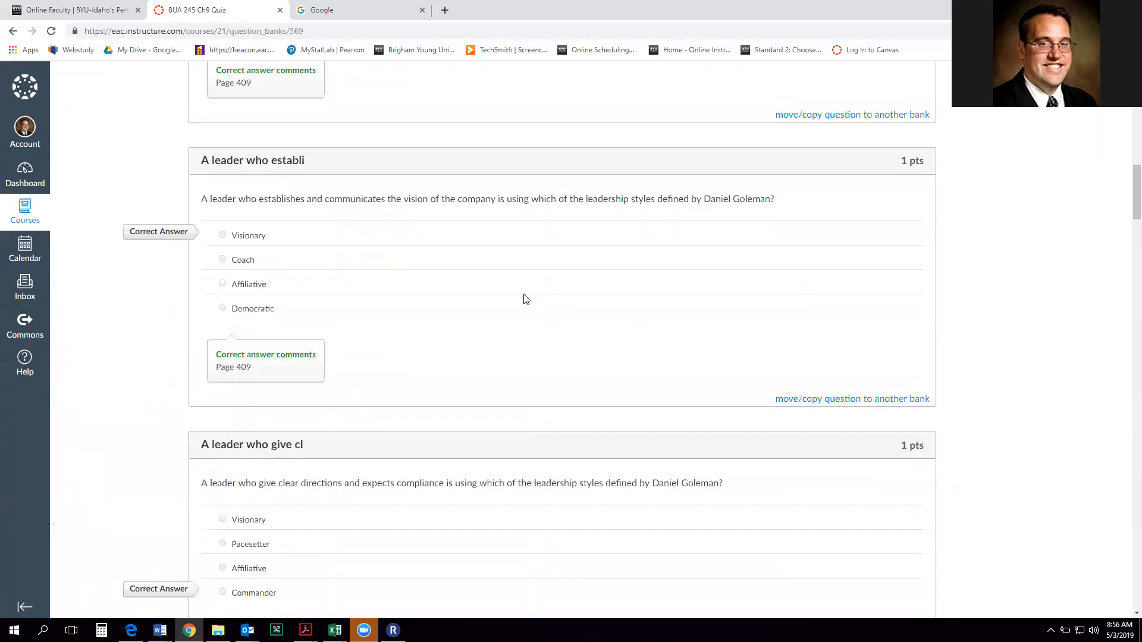
scroll(526, 298, "down", 4)
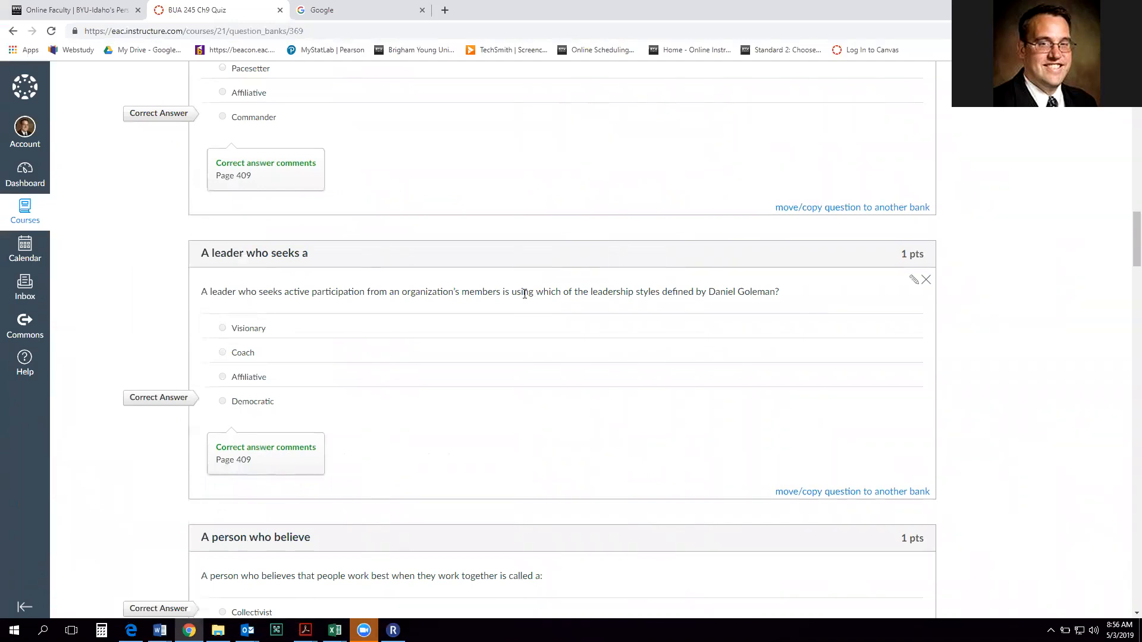
scroll(526, 296, "up", 20)
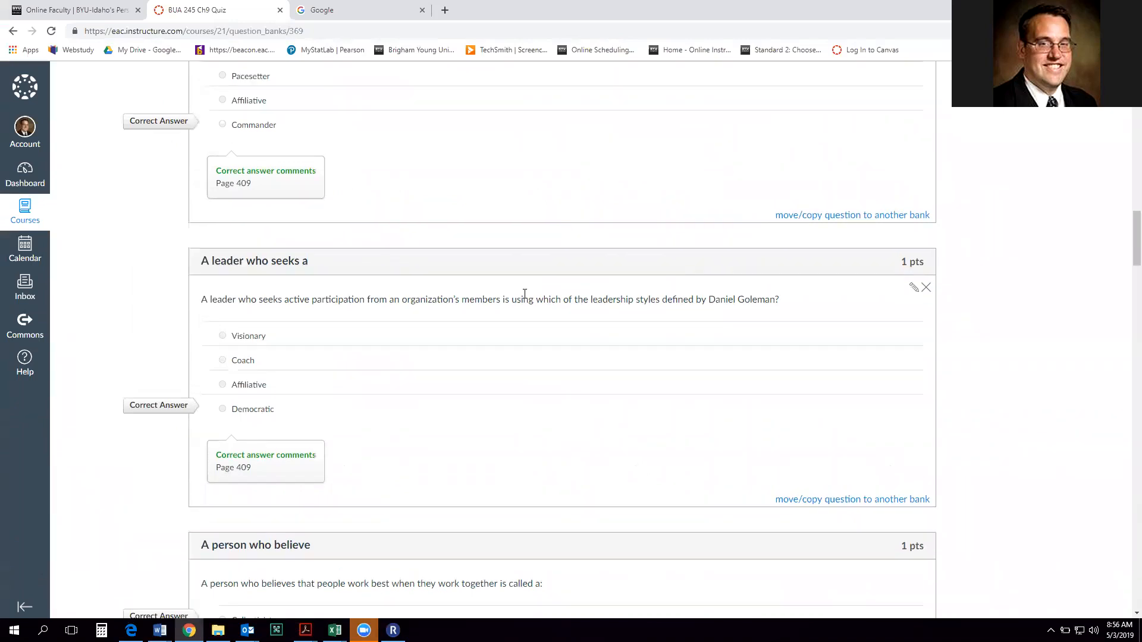